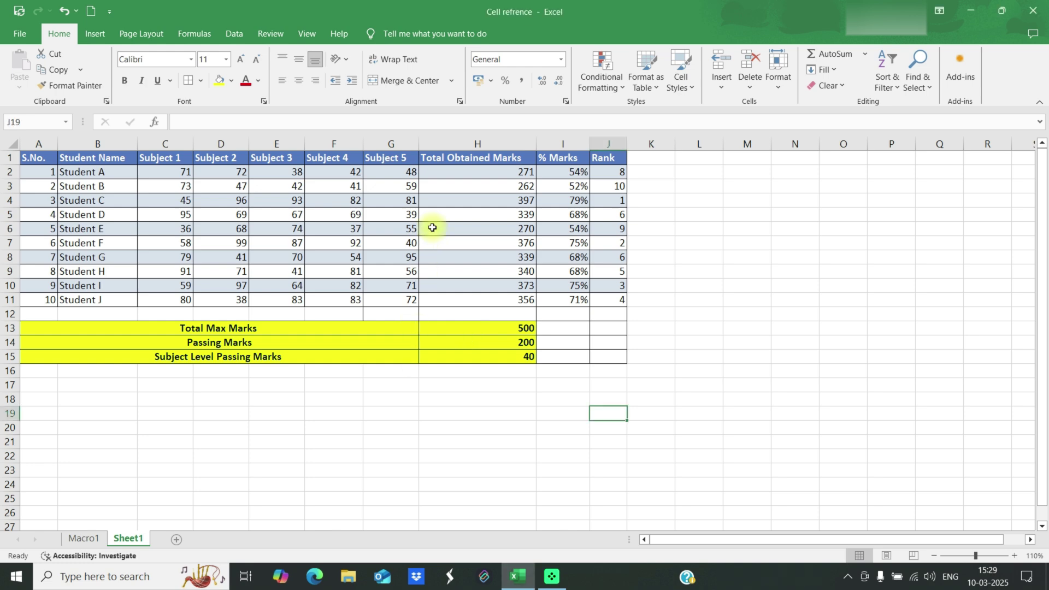
left_click_drag(34, 159, 593, 300)
left_click(221, 187)
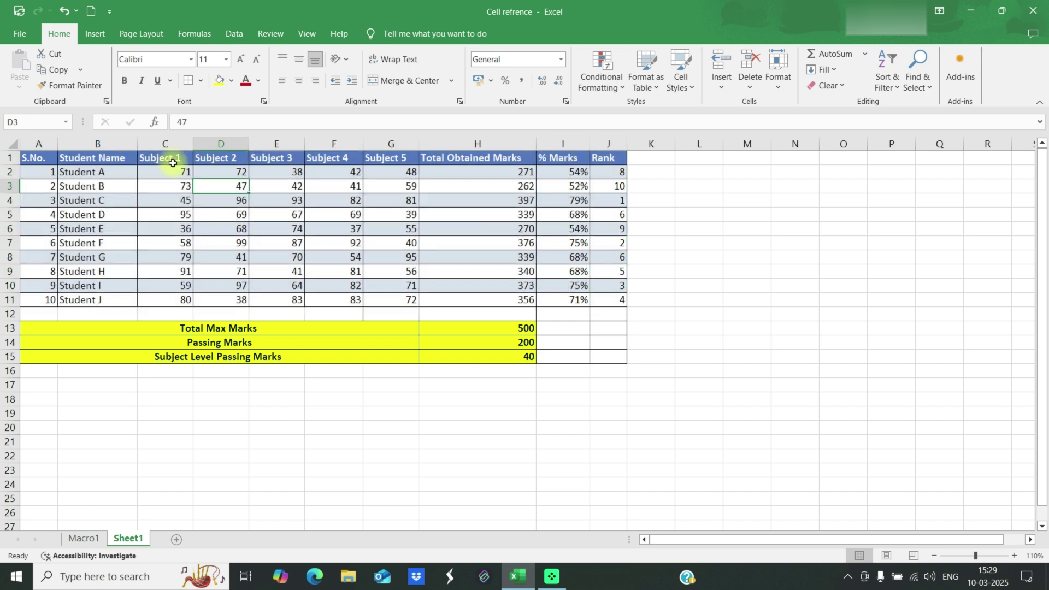
left_click_drag(172, 171, 373, 185)
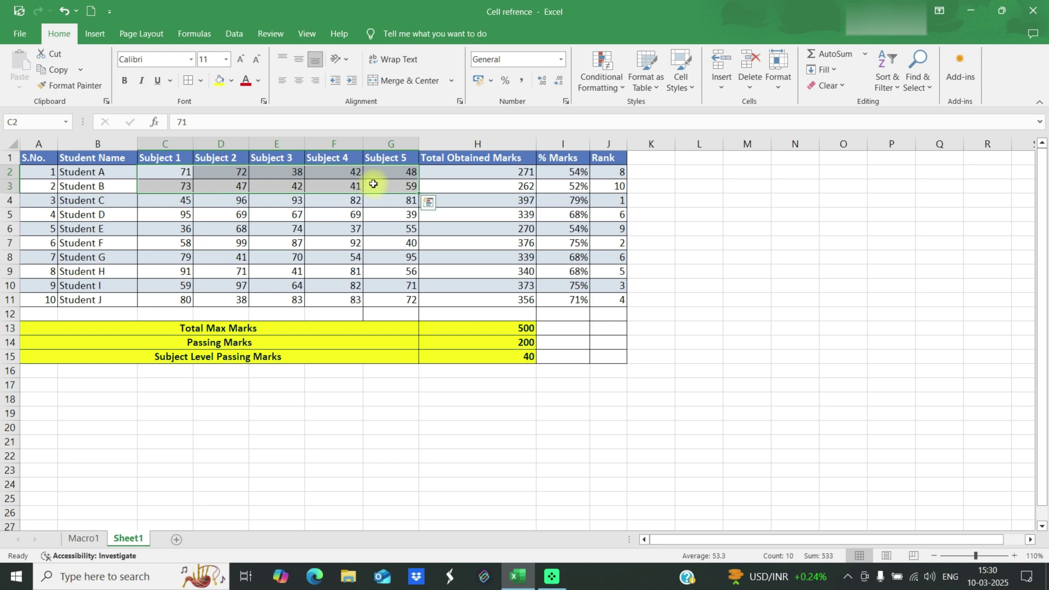
left_click(460, 175)
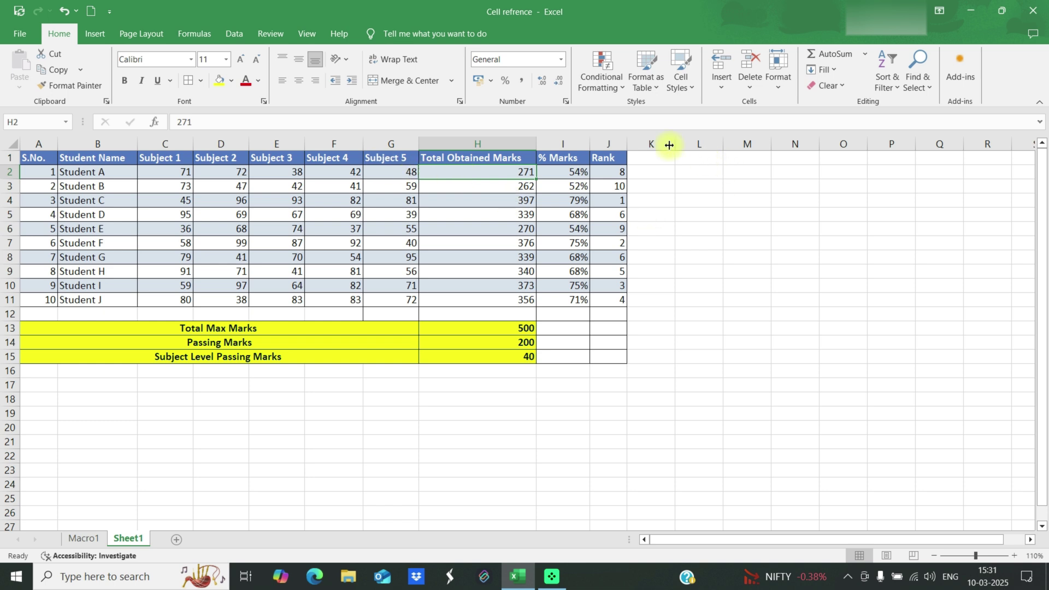
- Add the column header "If Functiion" in cell K1, beside the Rank column
left_click(639, 157)
type("If Functiion")
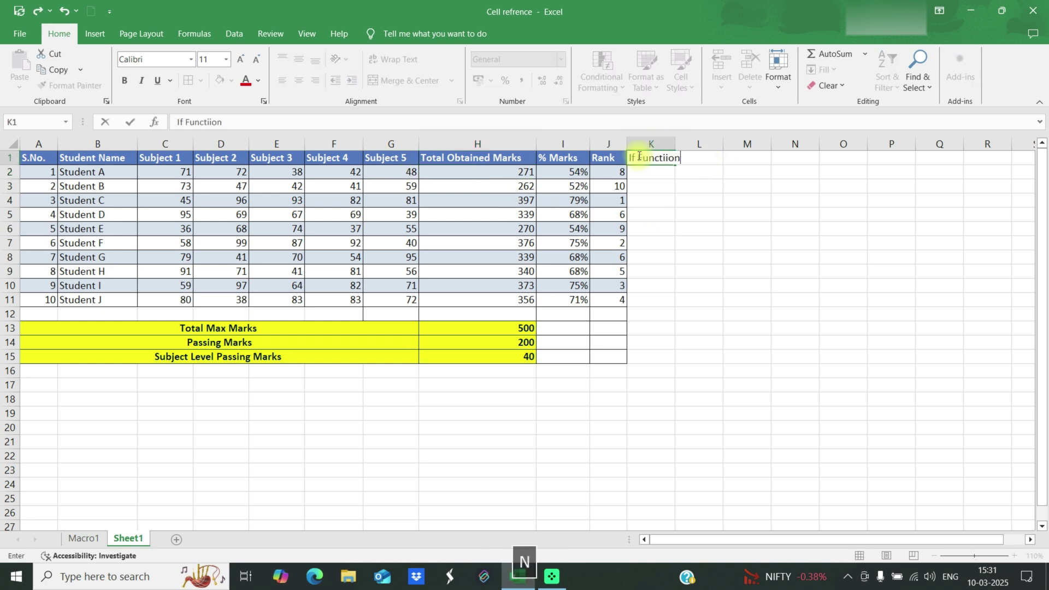
key("Return")
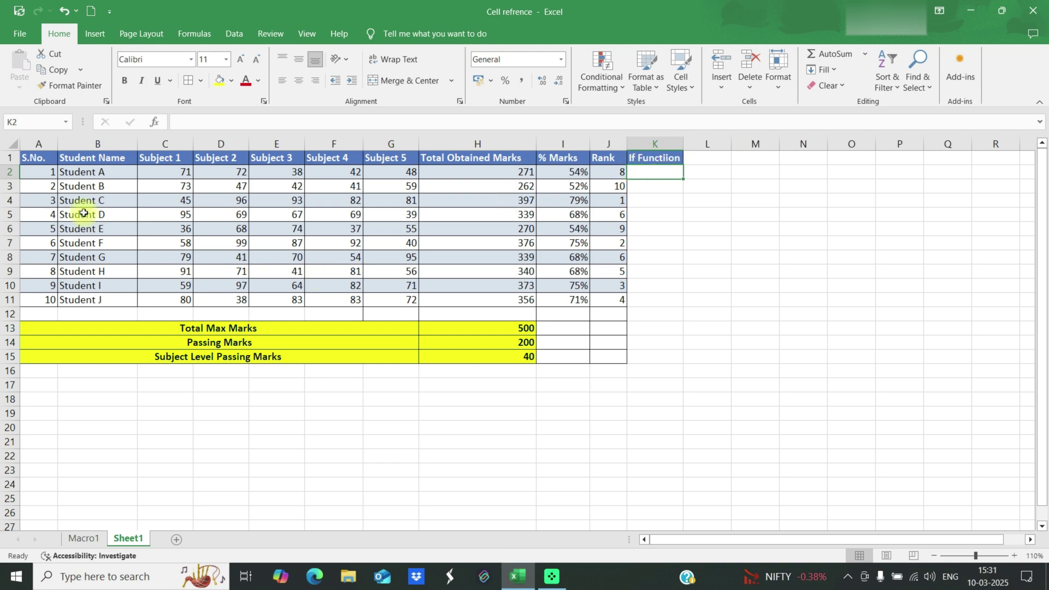
left_click(9, 171)
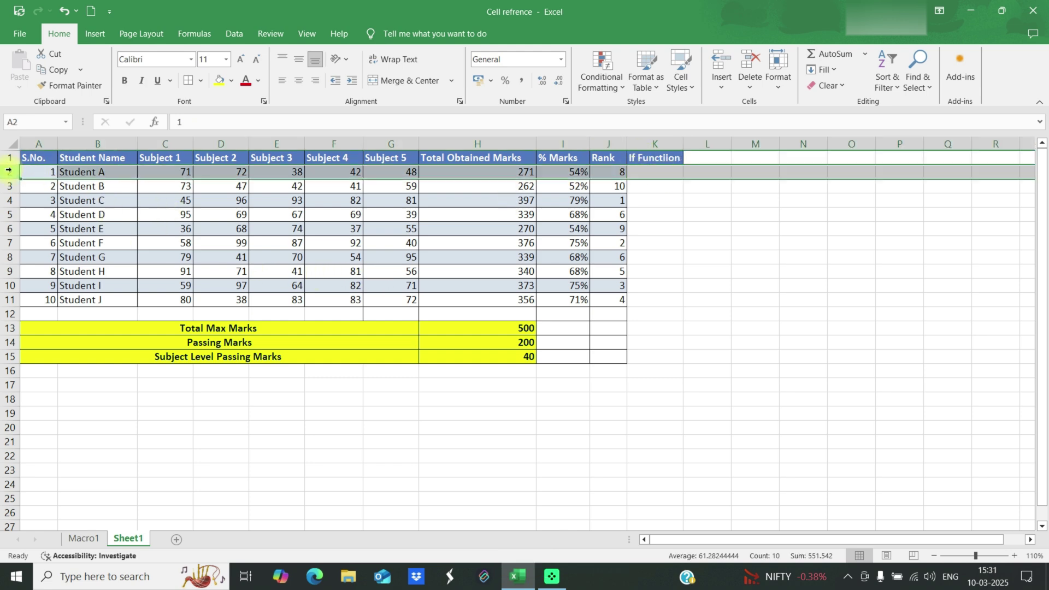
left_click(9, 186)
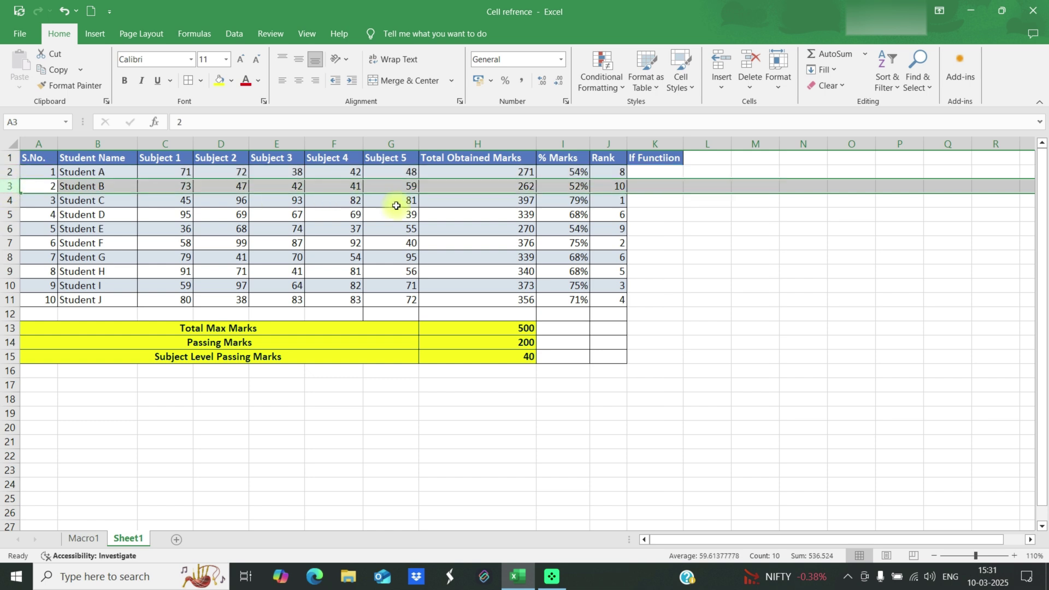
left_click(482, 243)
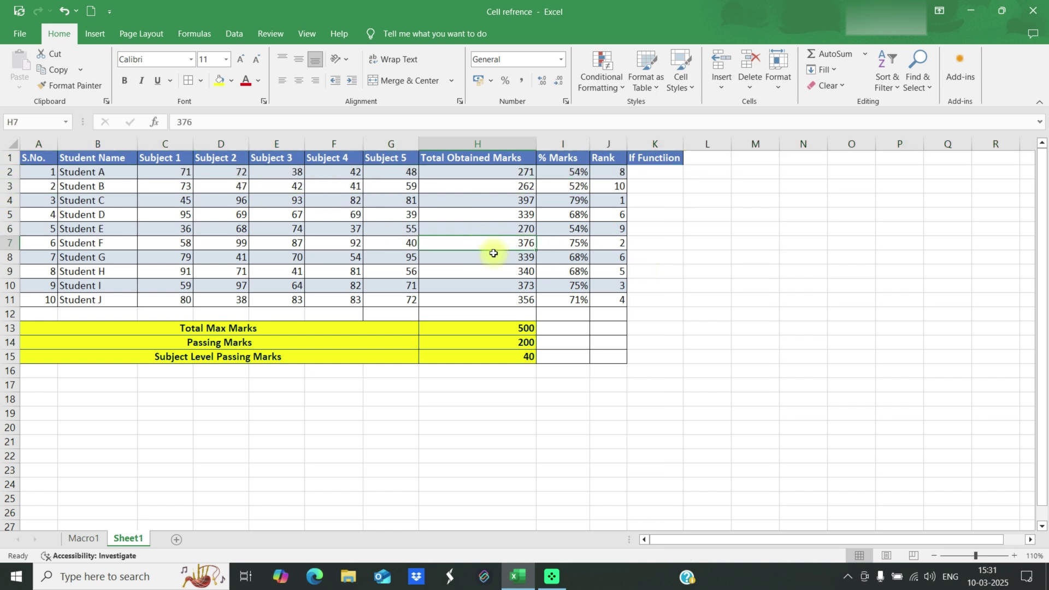
left_click(496, 171)
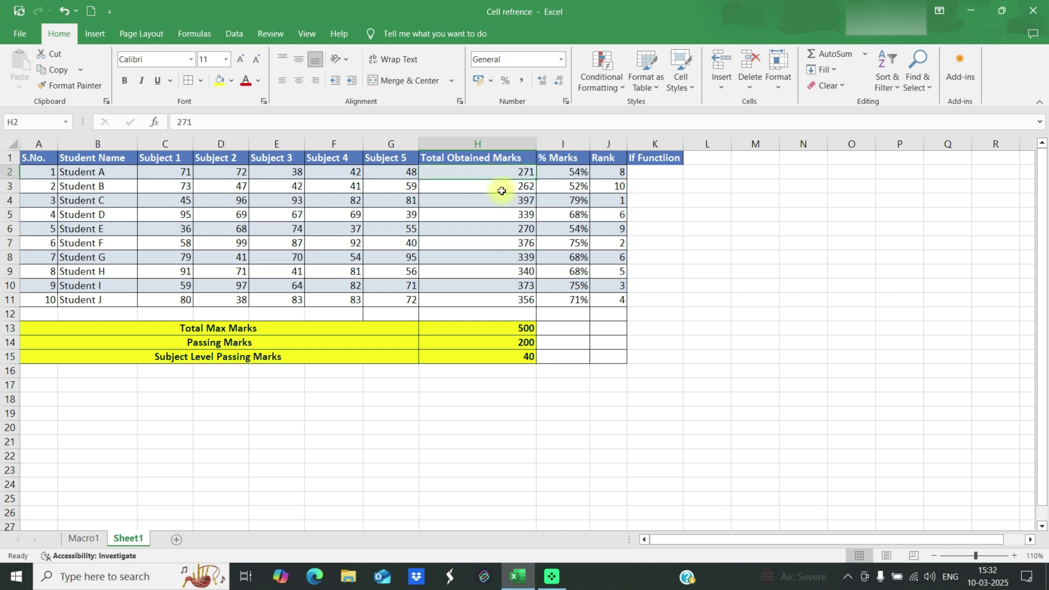
left_click(519, 339)
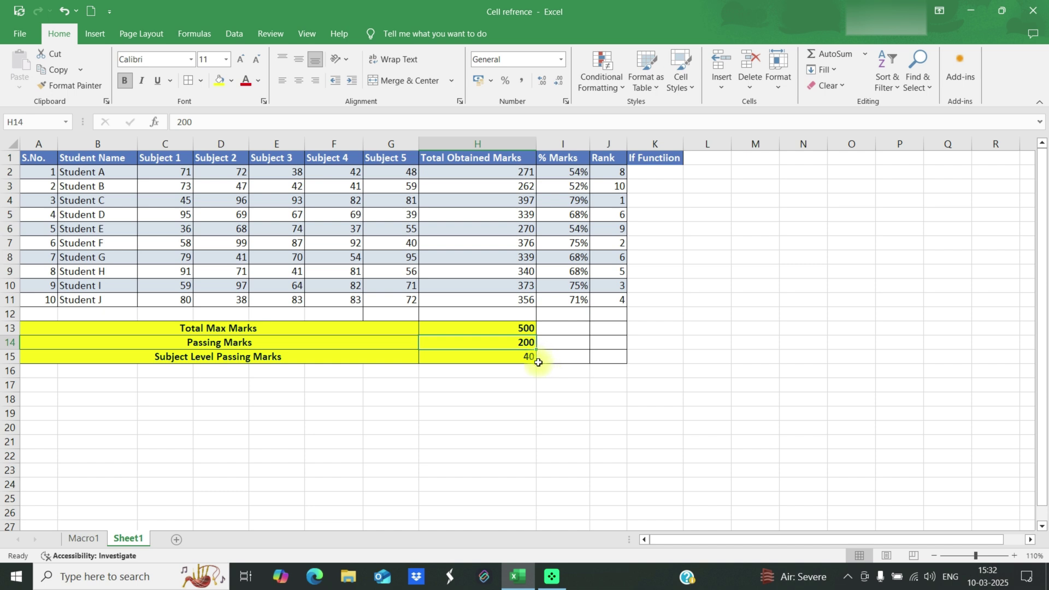
- Begin an IF formula in cell K2 for Student A
left_click(650, 172)
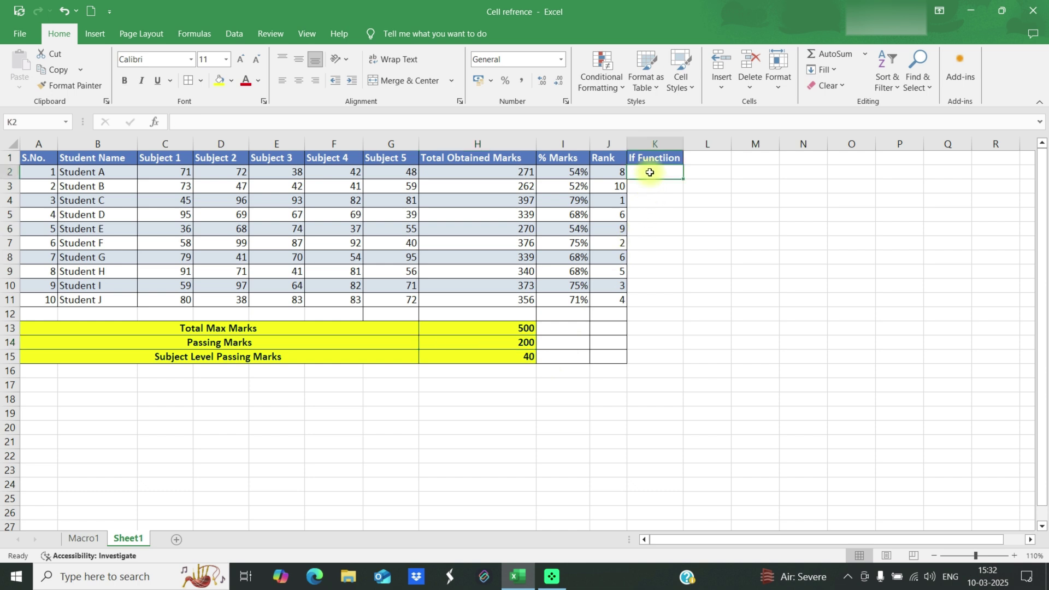
type("=")
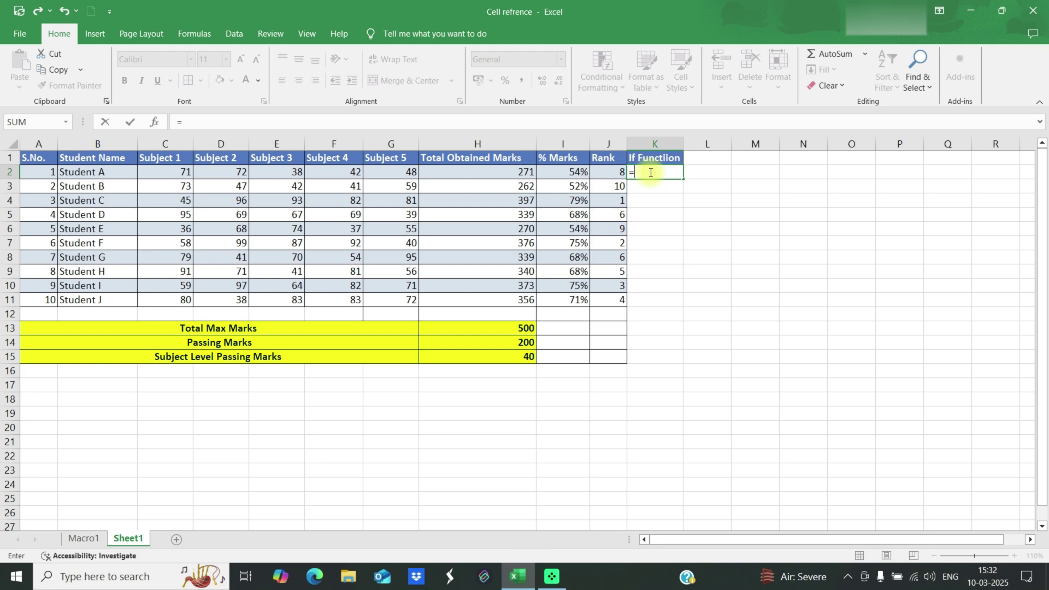
type("IF")
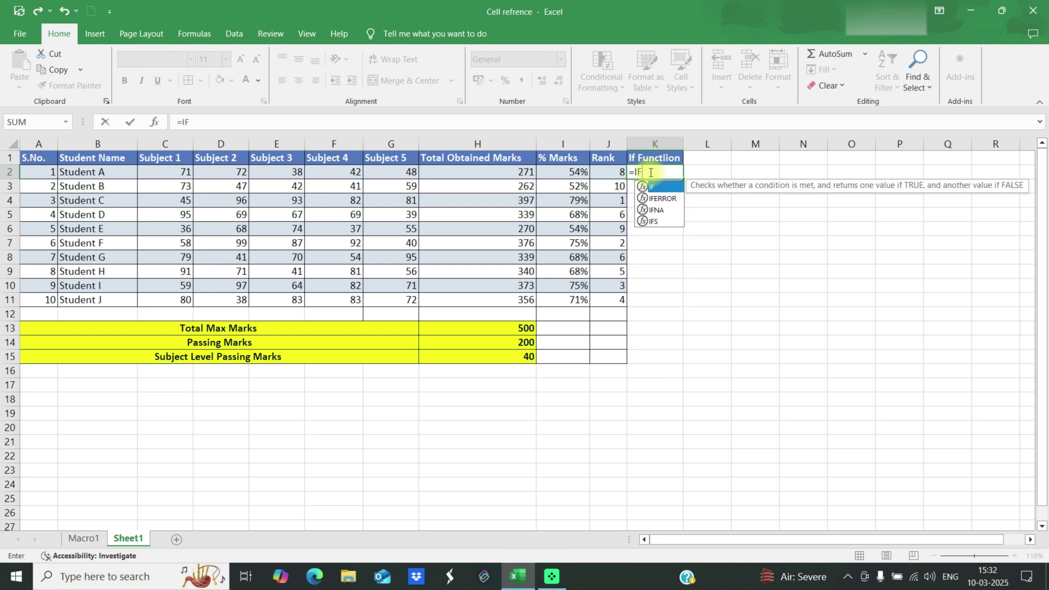
key("Tab")
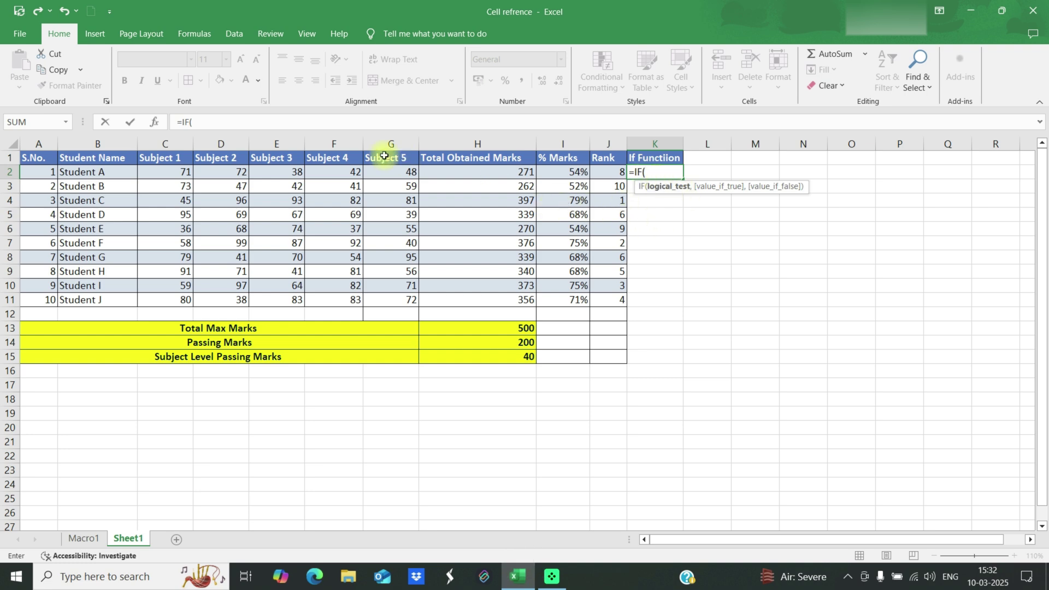
left_click(195, 34)
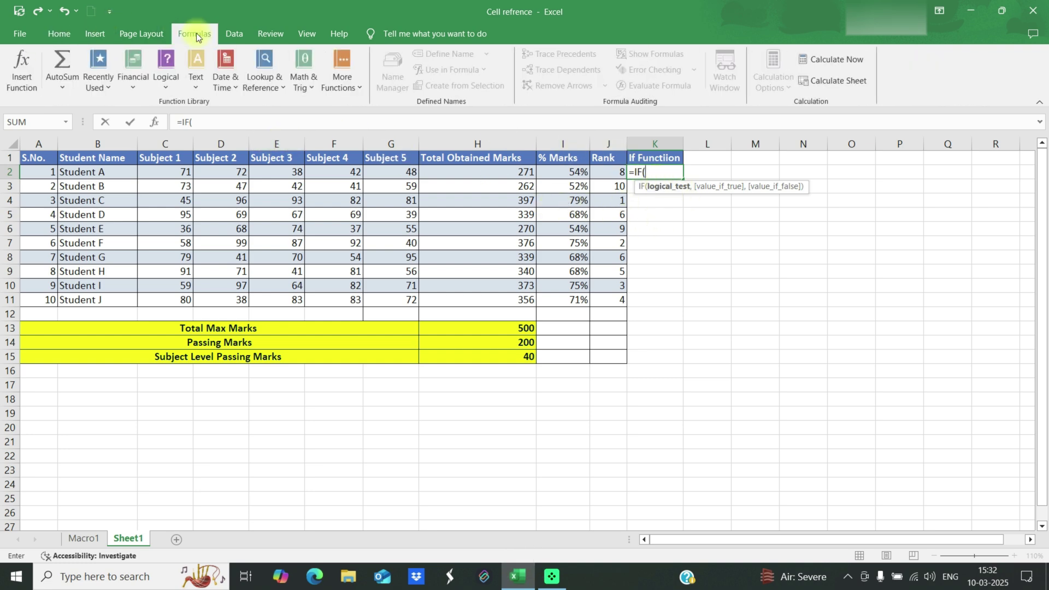
left_click(173, 86)
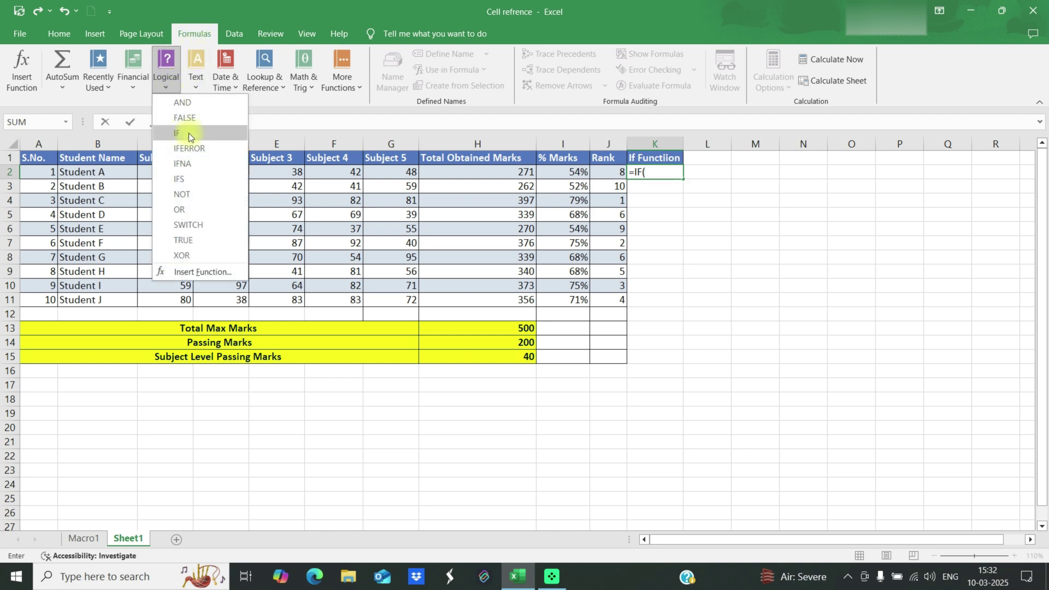
left_click(663, 191)
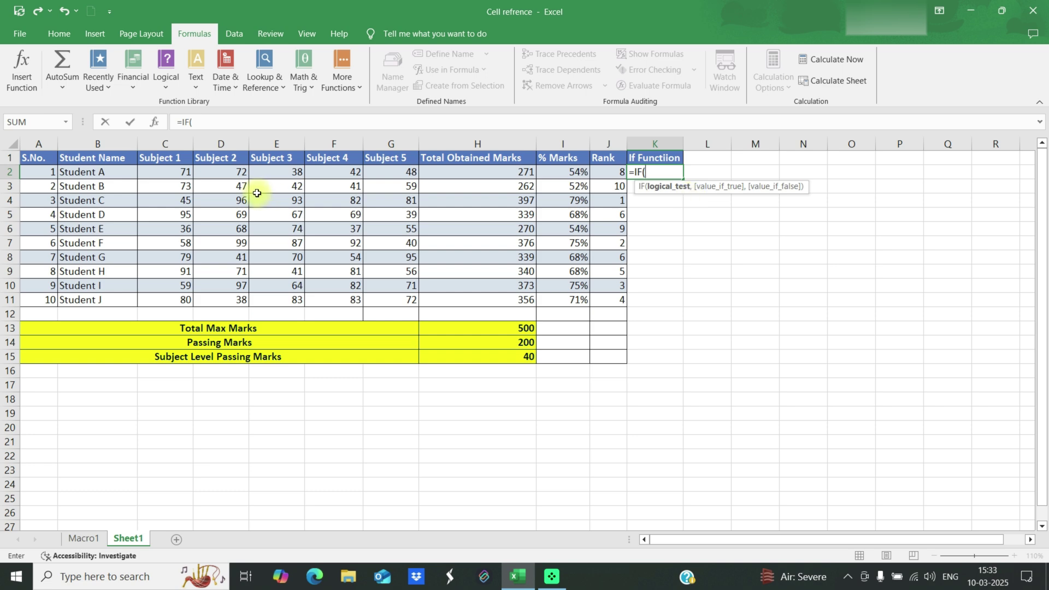
- Open the argument dialog of the IF formula in K2 and set its logical test to H2>=H14
left_click(155, 122)
left_click_drag(521, 355, 800, 222)
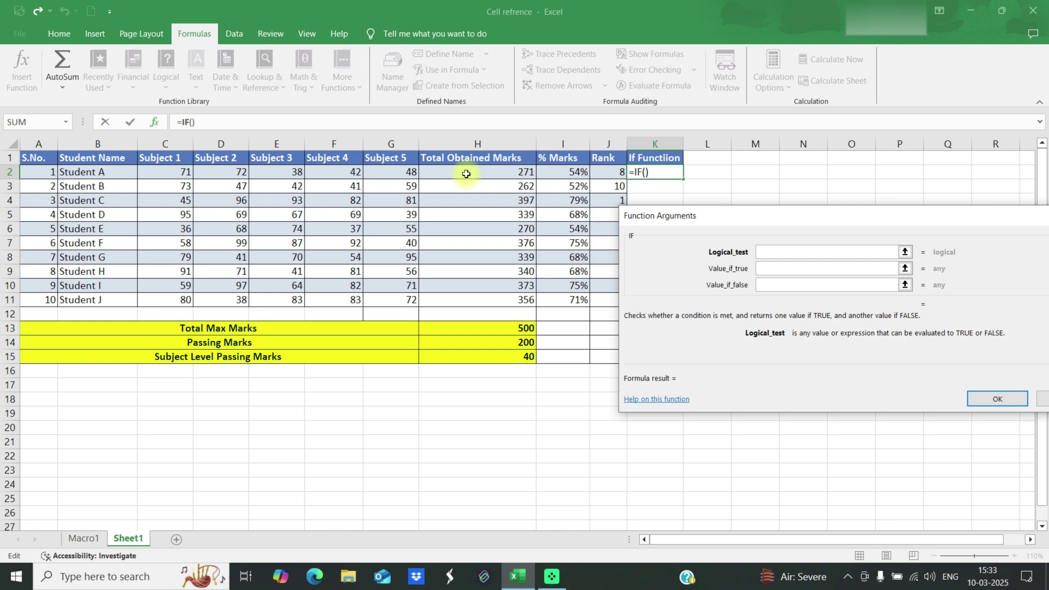
left_click(494, 170)
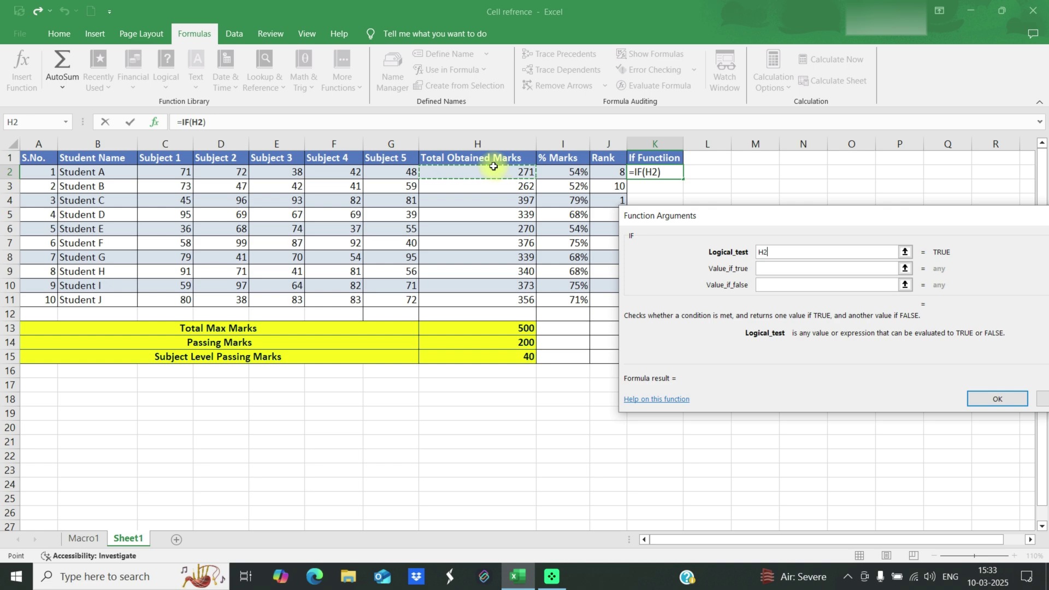
type(">=")
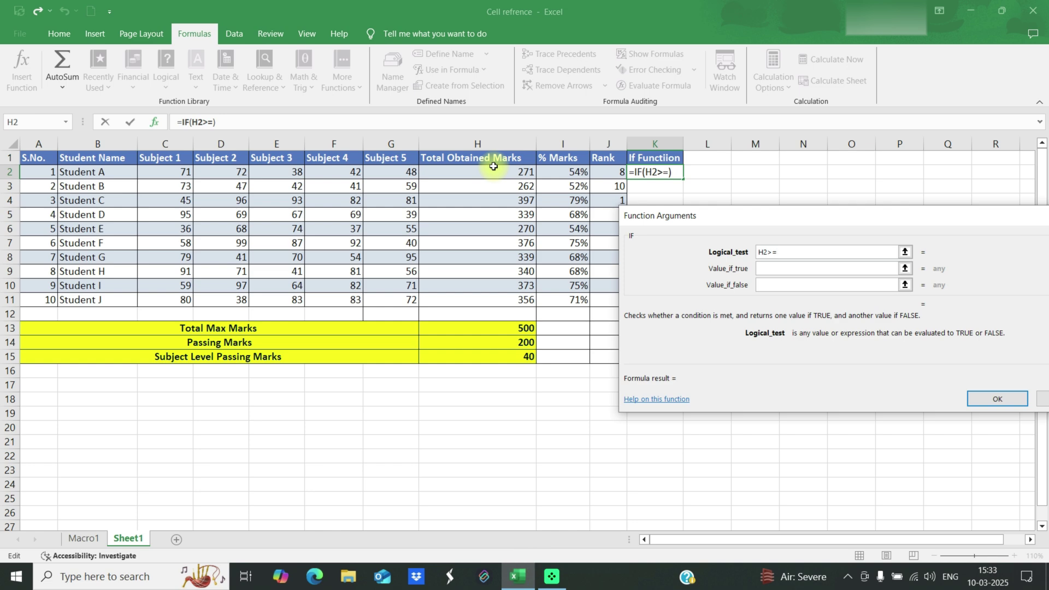
left_click(505, 345)
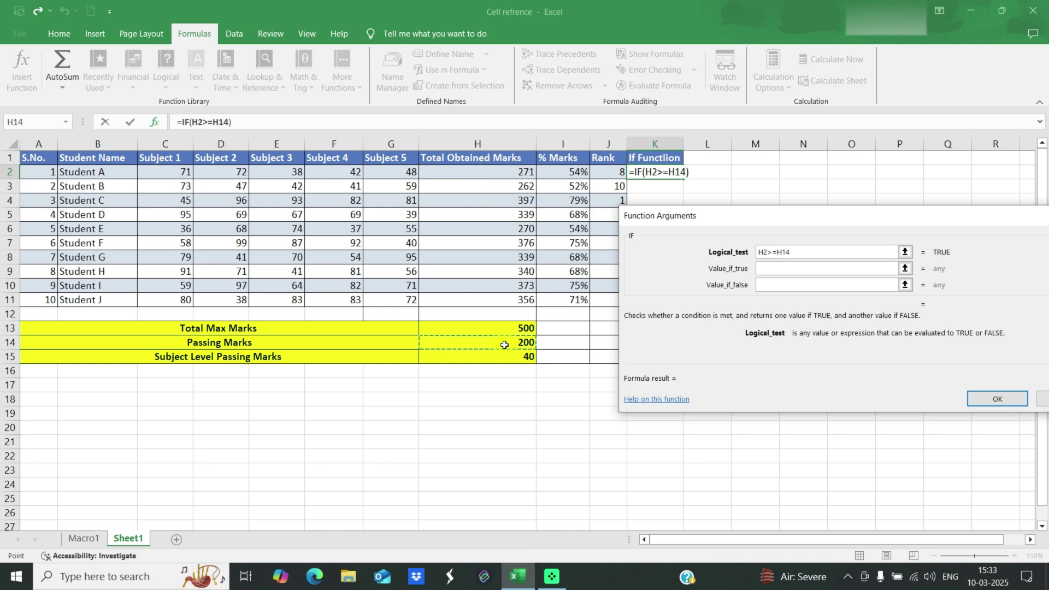
- Try the fixed value 200 in place of the H14 reference in the logical test, and restore H14
key("BackSpace")
key("BackSpace")
key("BackSpace")
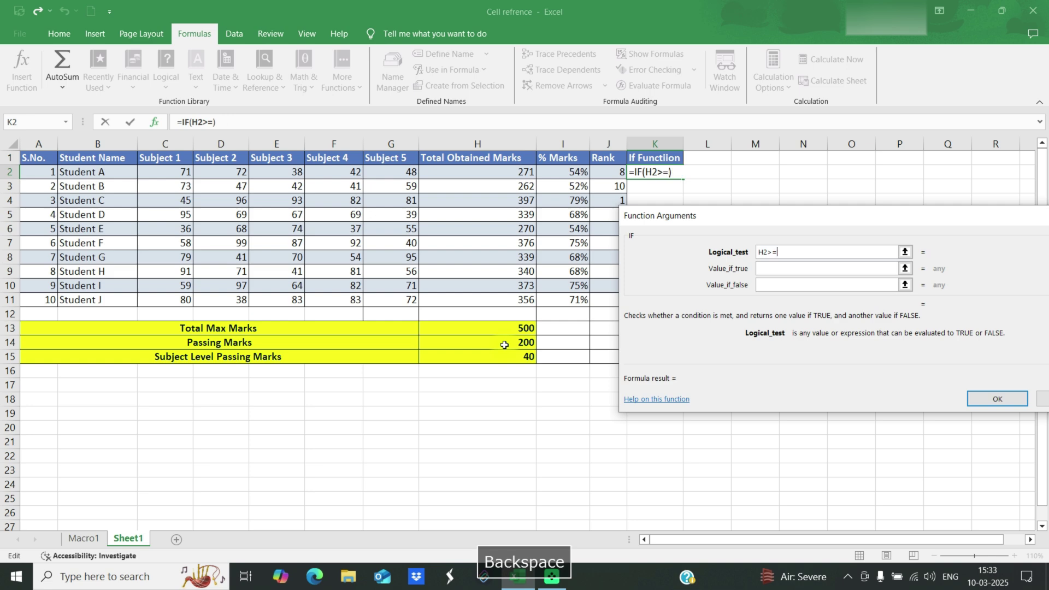
type("200")
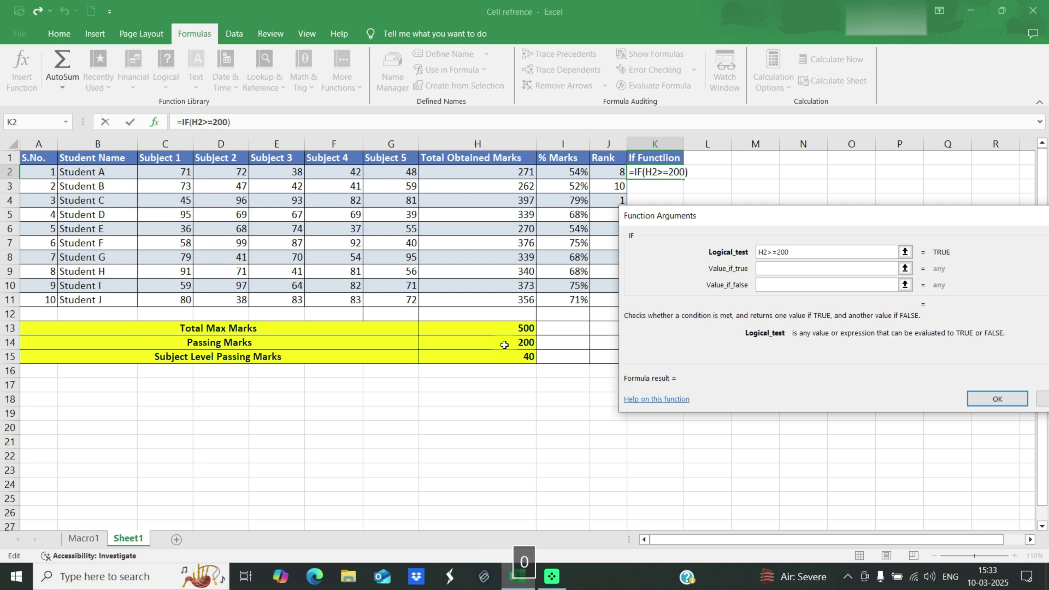
key("BackSpace")
key("BackSpace")
key("BackSpace")
left_click(504, 345)
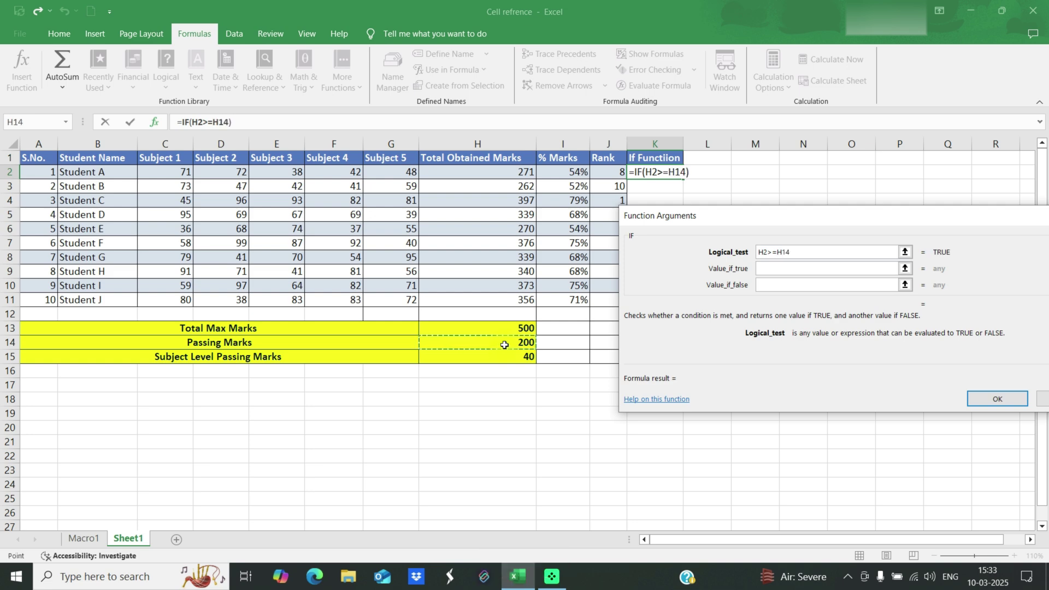
- Make the H14 passing-marks reference in the logical test absolute as $H$14
left_click(781, 252)
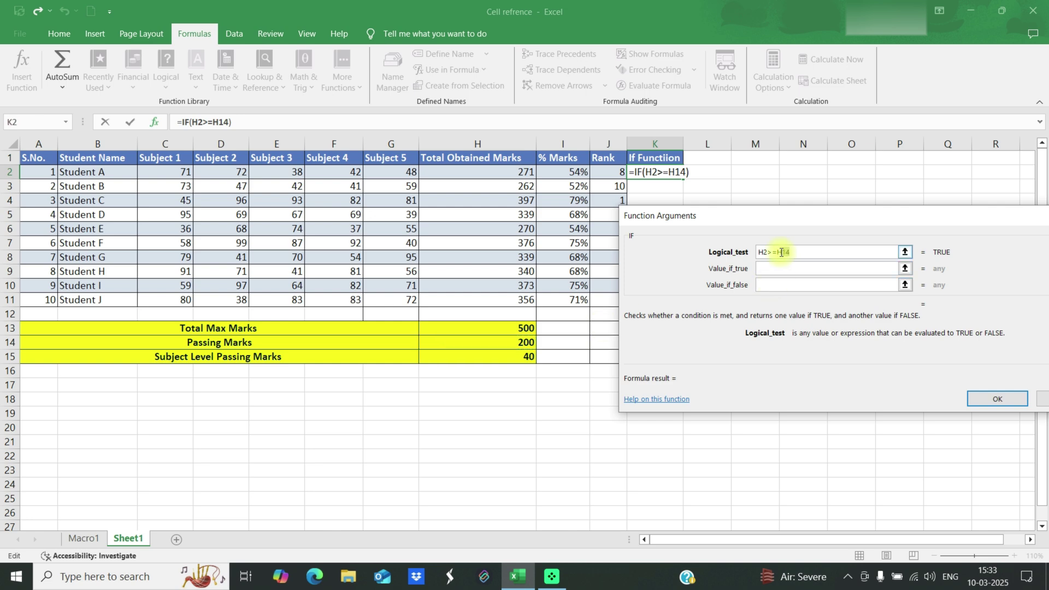
left_click_drag(780, 252, 795, 253)
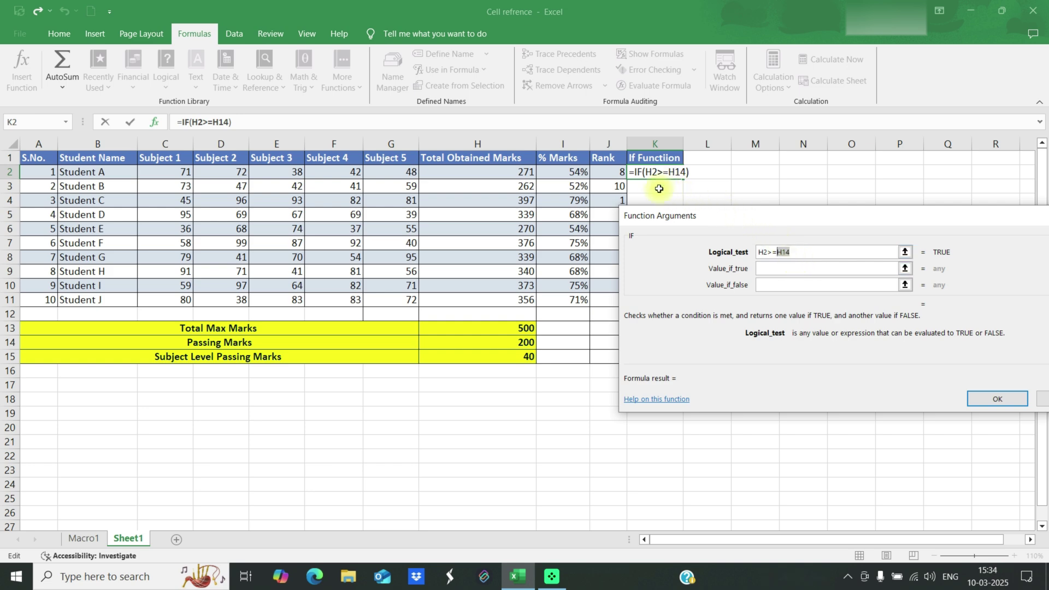
left_click_drag(655, 255, 629, 385)
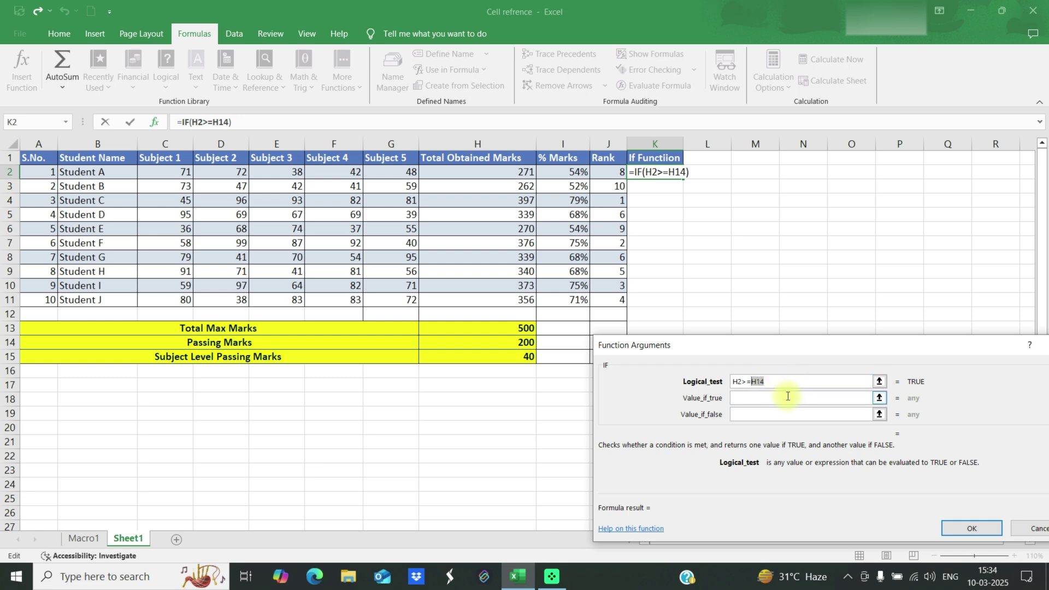
key("F4")
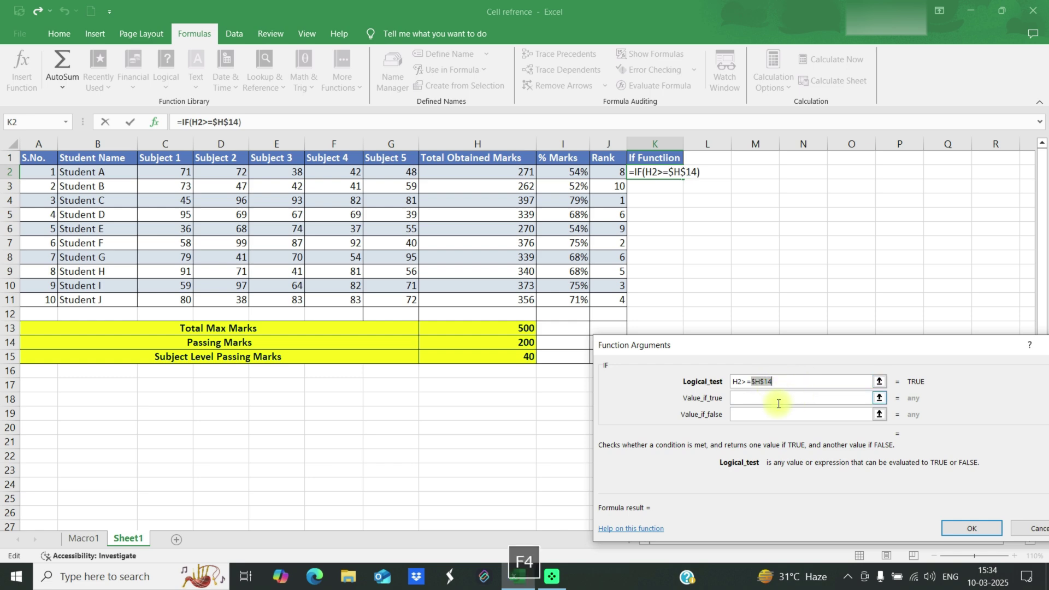
- Set the IF formula to return Qualify when true and Not Qualify when false, and apply it to K2
left_click(774, 396)
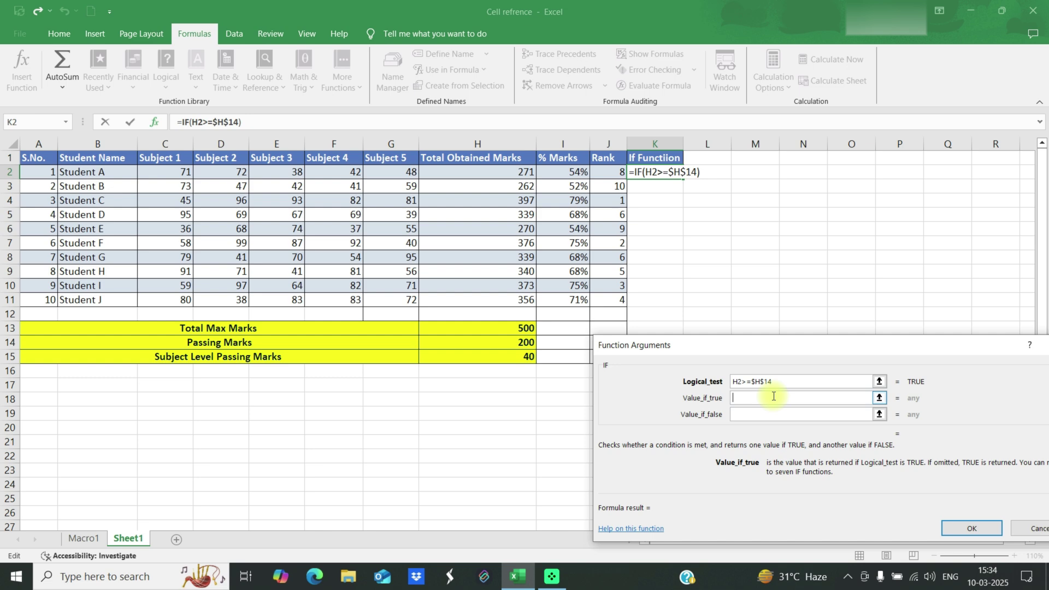
type("Q")
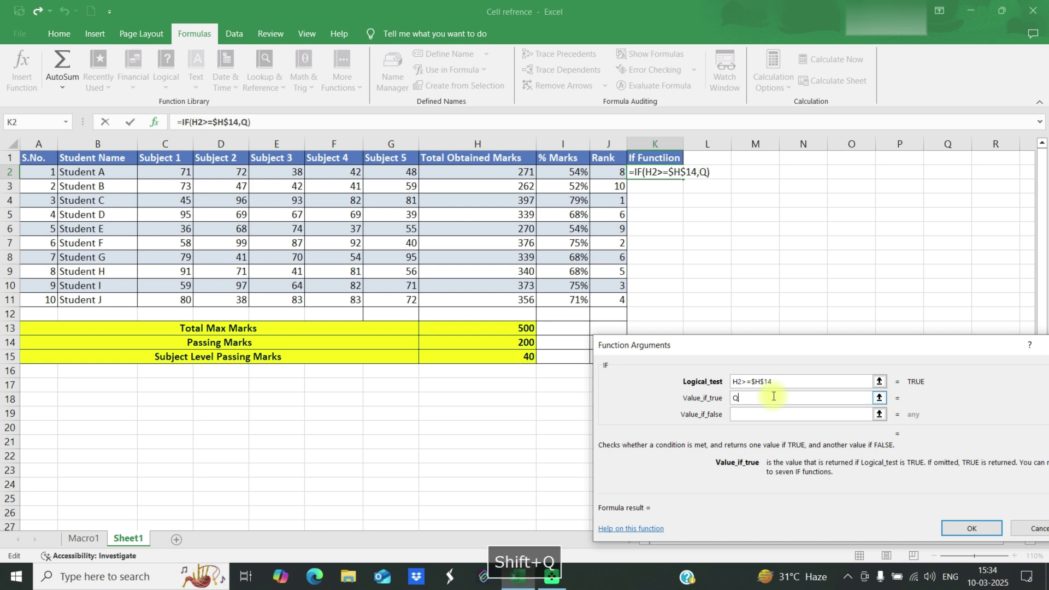
type("ualify")
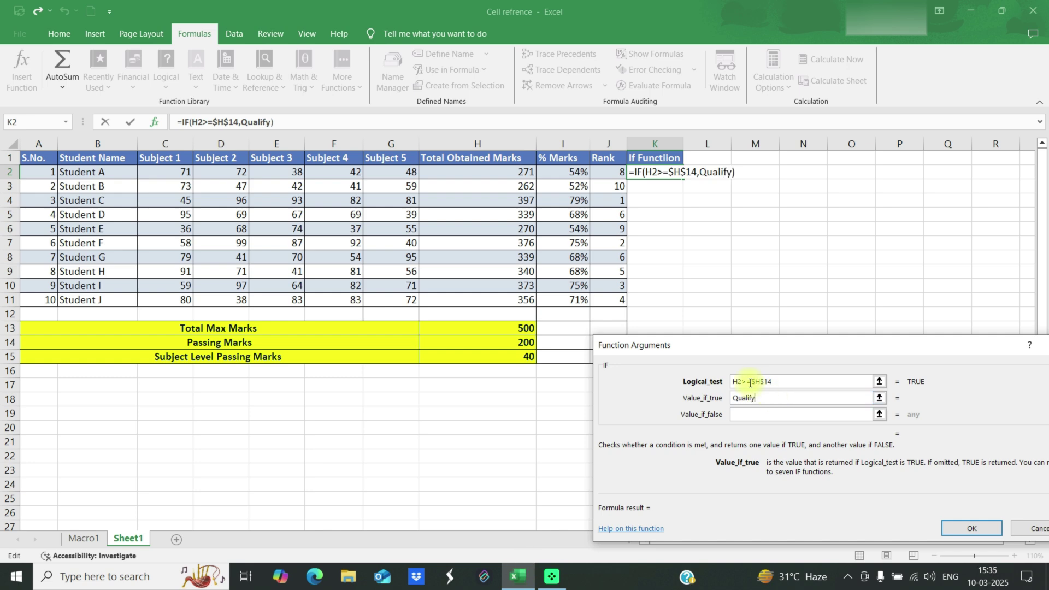
left_click(788, 420)
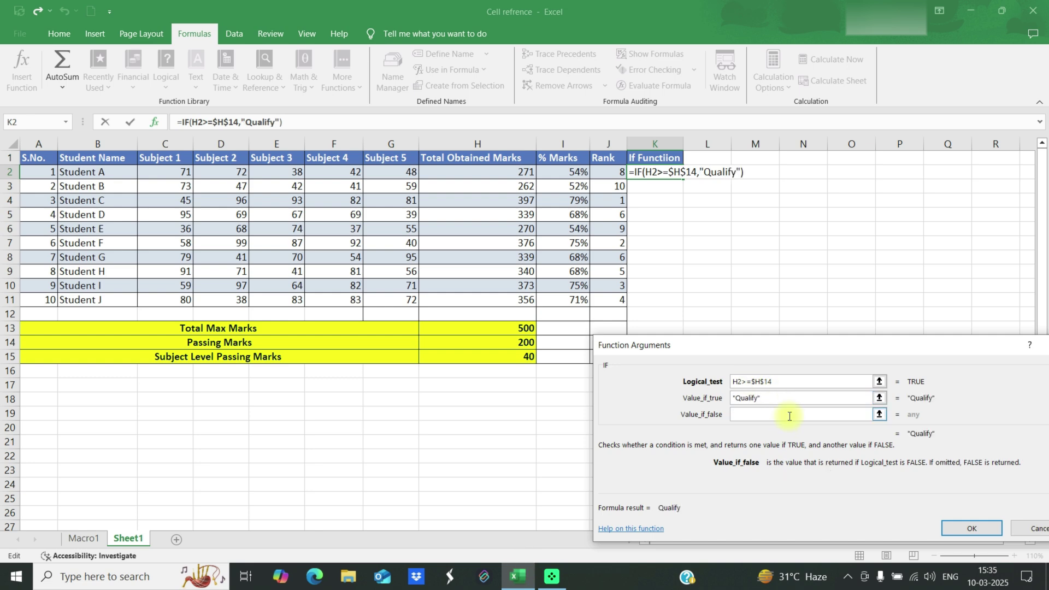
type("Not ")
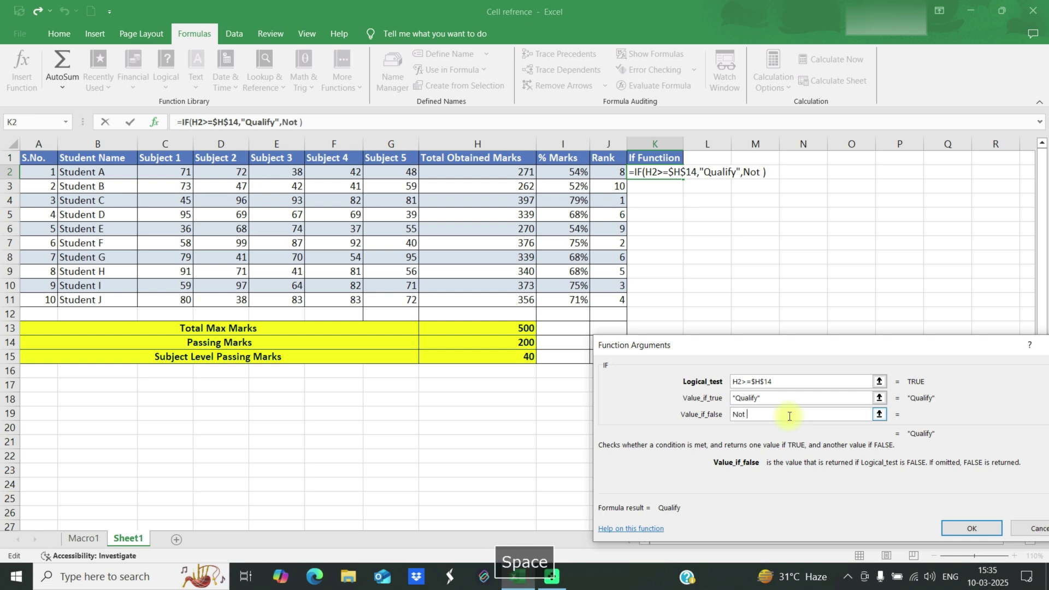
type("Qualify")
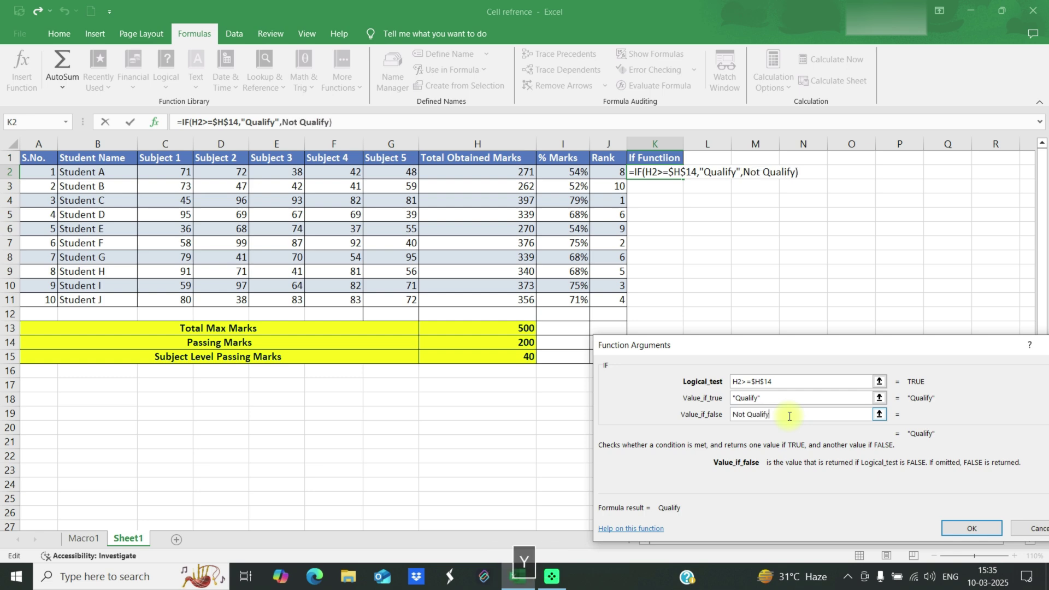
left_click(971, 528)
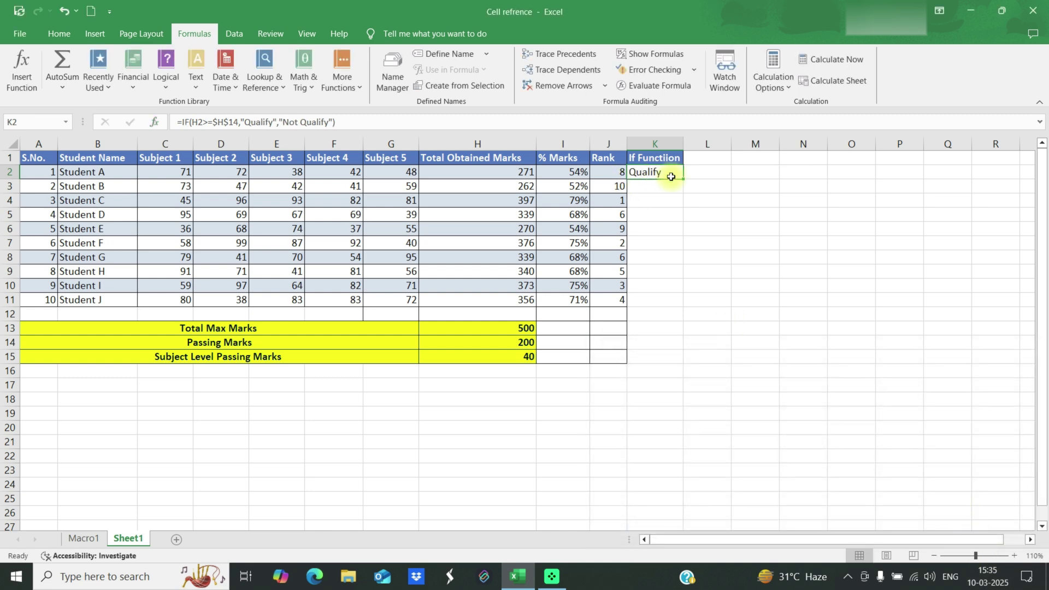
- Fill the IF formula from K2 down through K11 for all students
double_click(686, 178)
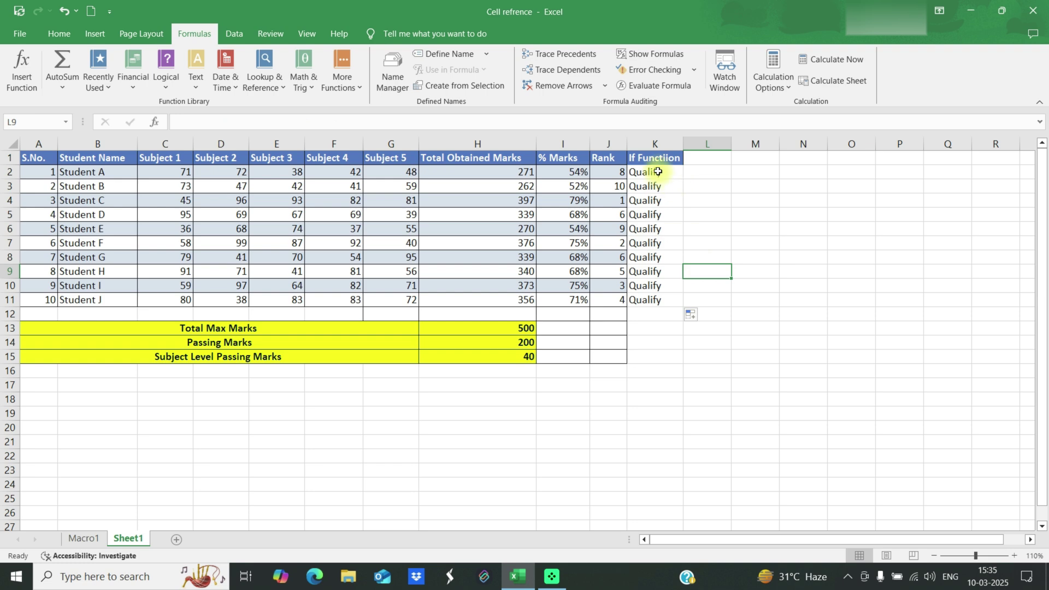
left_click(661, 230)
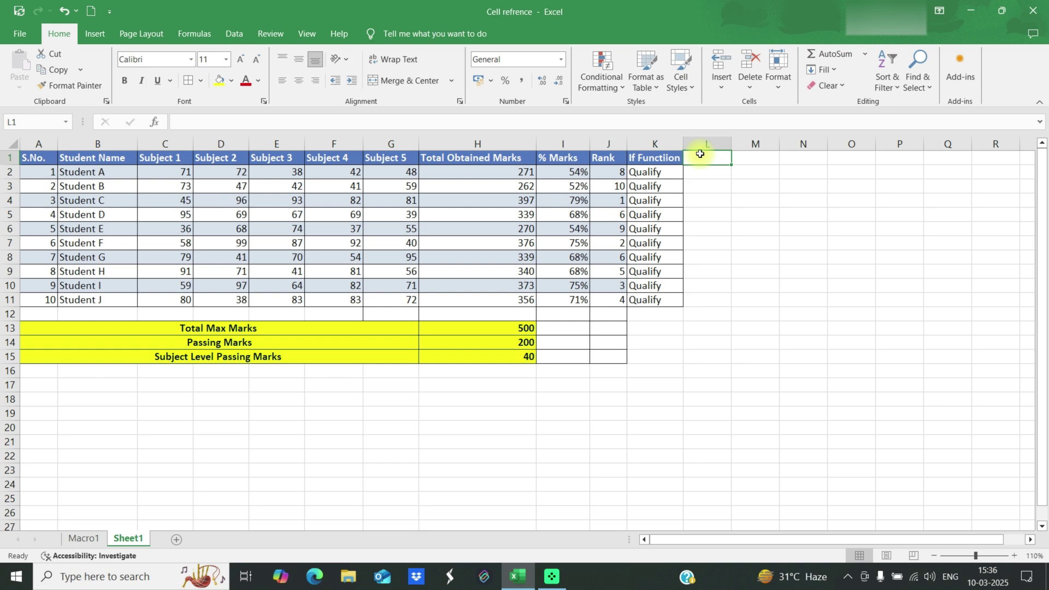
- Add the heading And Function Type 1 in L1 and fit the width of column L to it
type("And ")
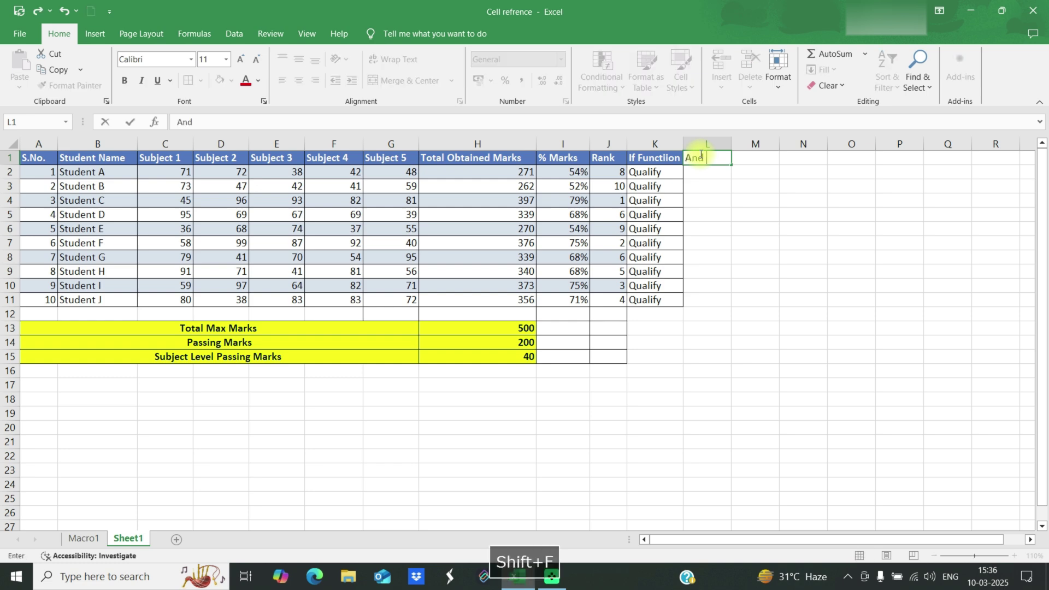
type("Function")
key("Return")
double_click(731, 143)
left_click(738, 160)
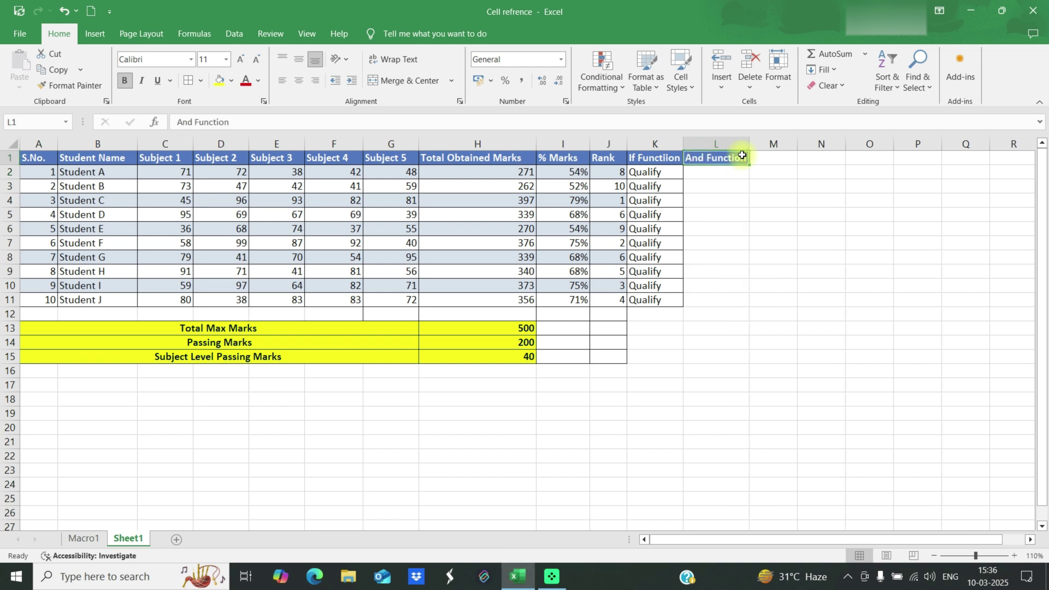
left_click(398, 120)
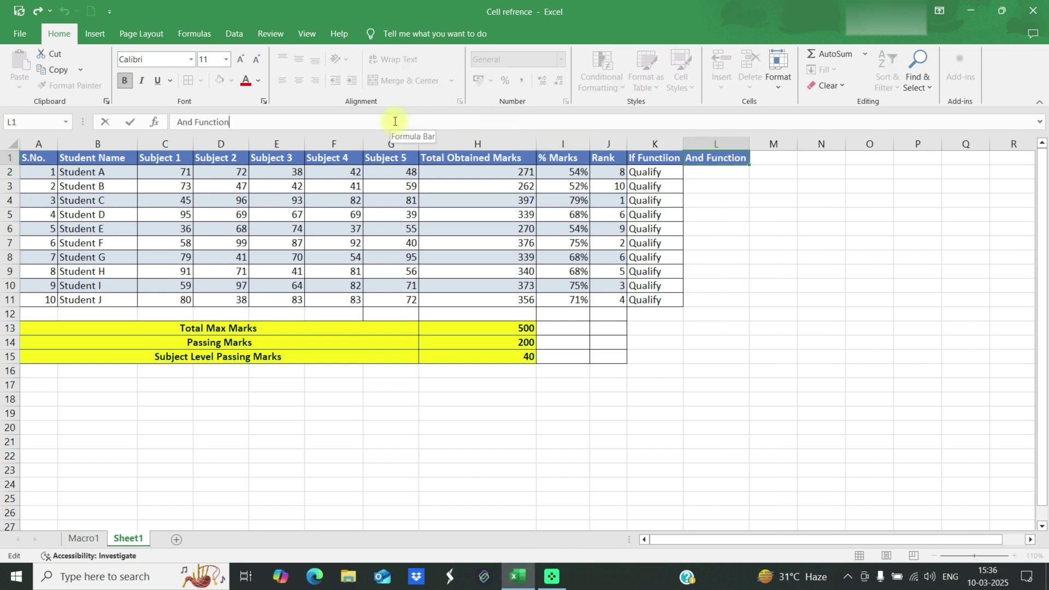
type("Type 2")
key("Return")
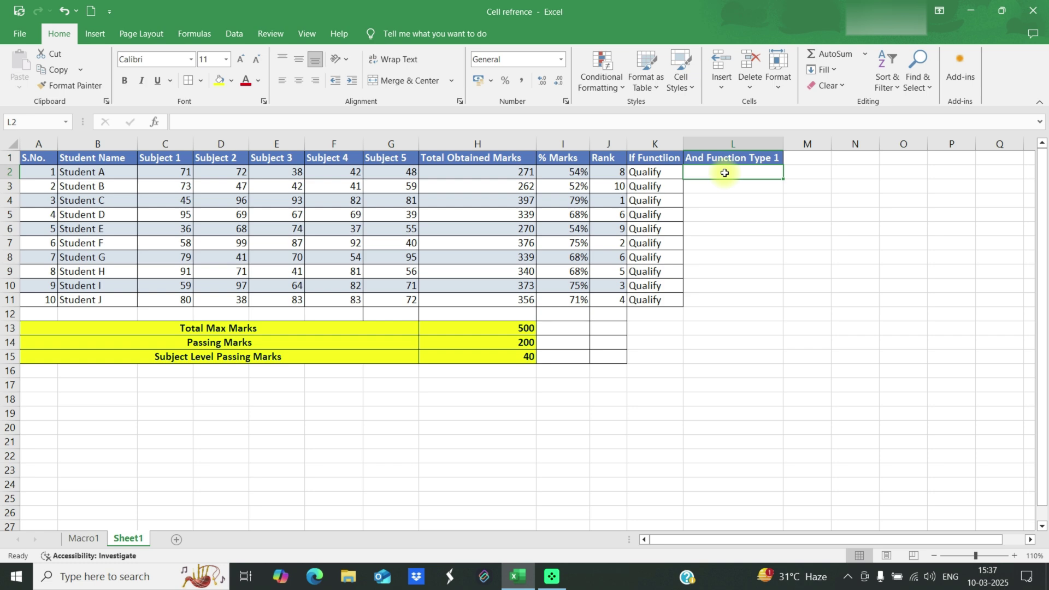
- Start an IF formula with a nested AND function in L2 and open the AND argument dialog, clear of the marks table
type("=IF")
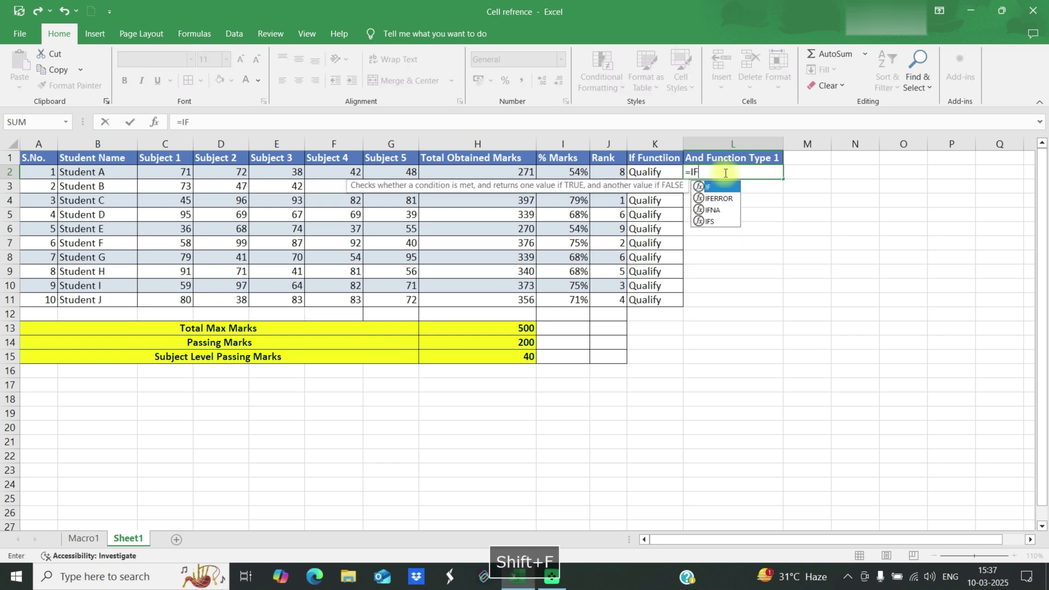
key("Tab")
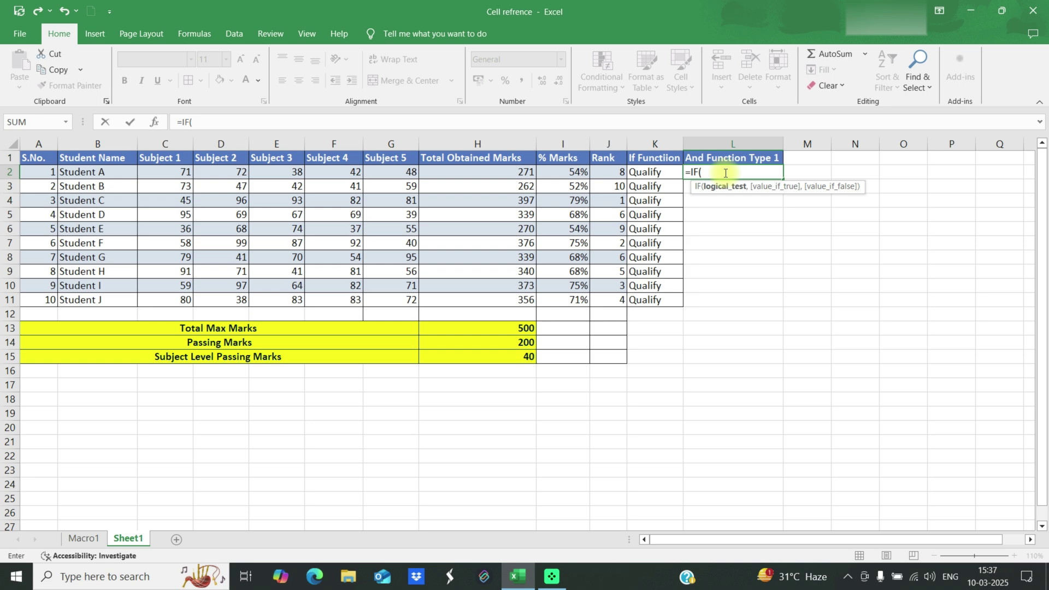
type("AND")
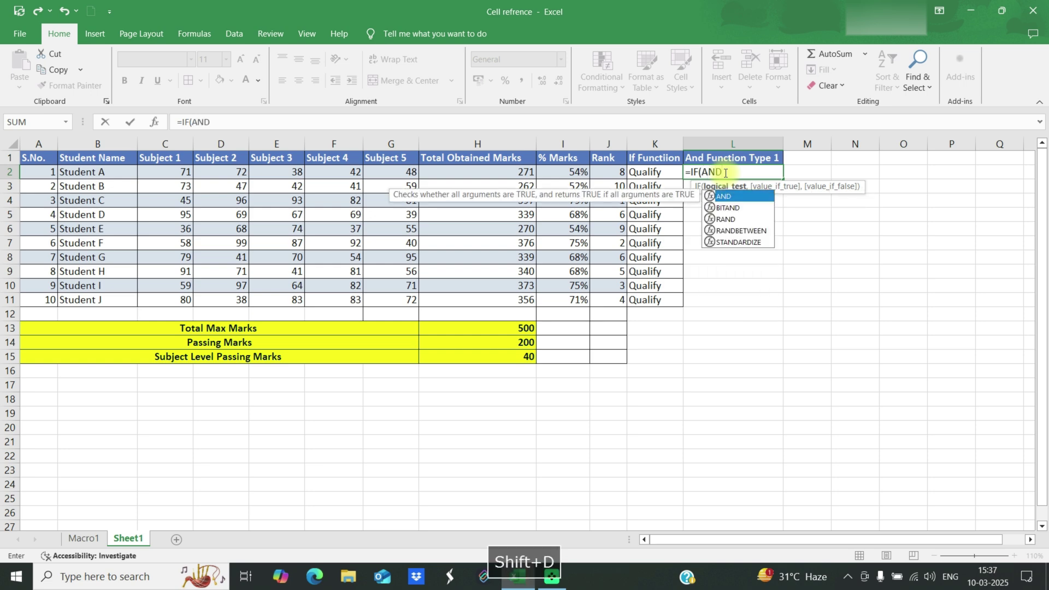
key("Tab")
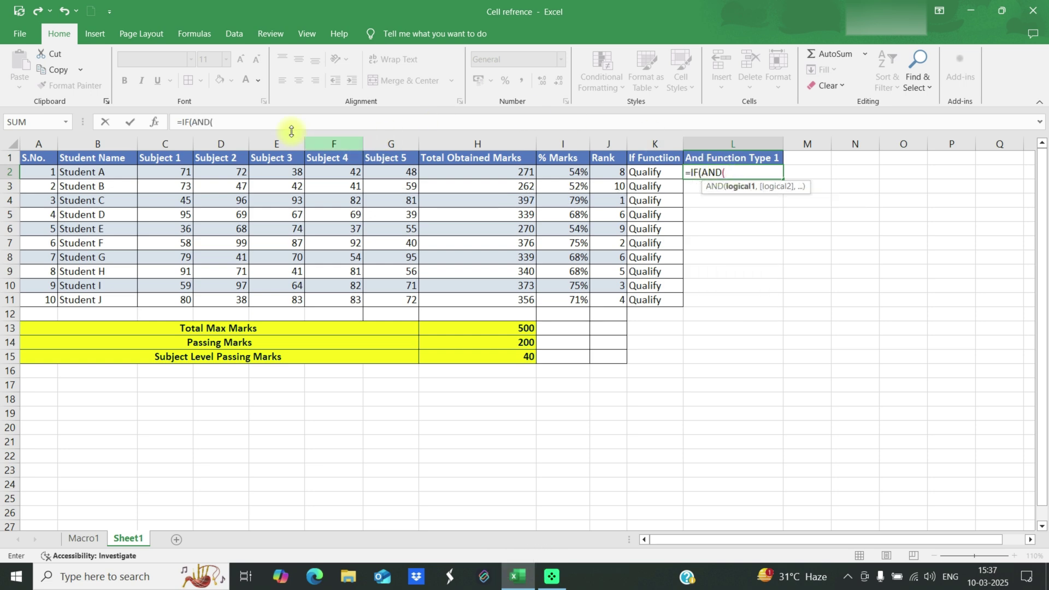
left_click(155, 123)
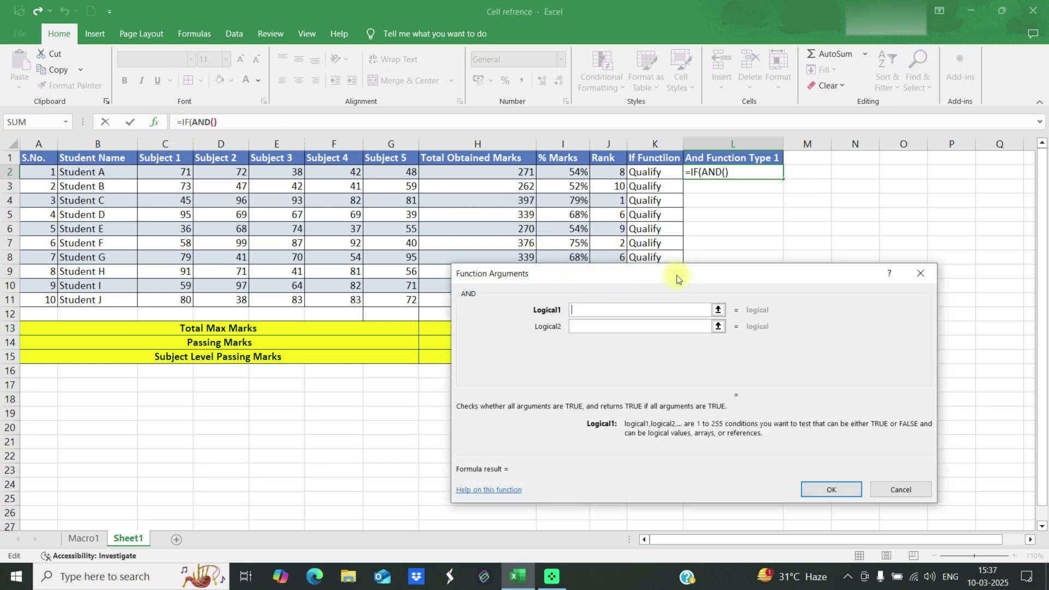
left_click_drag(681, 273, 788, 320)
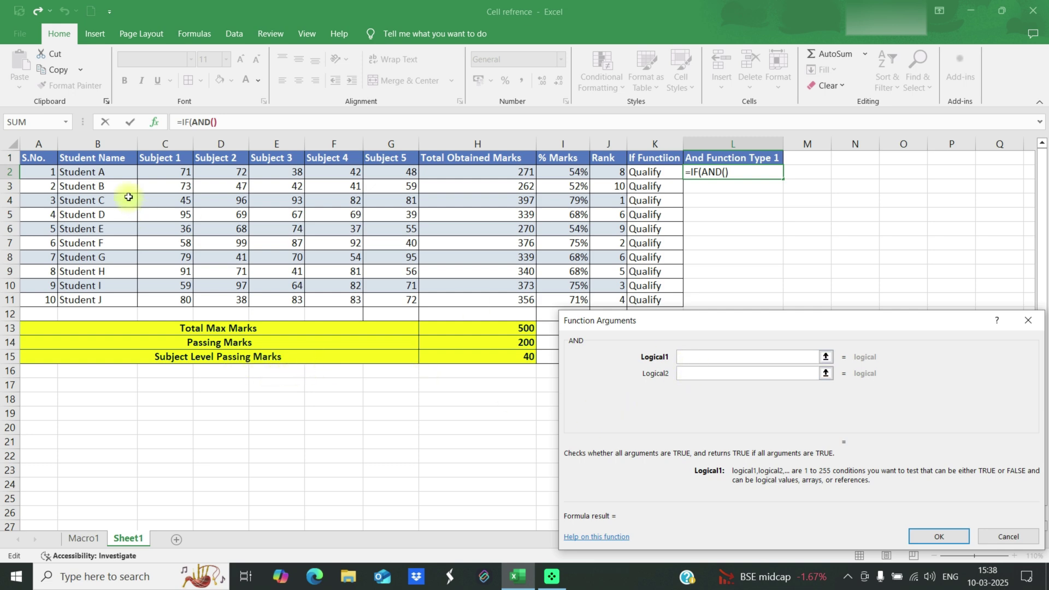
- Set the first AND condition to C2>=$H$15, with an absolute reference to the subject level passing marks
left_click(176, 173)
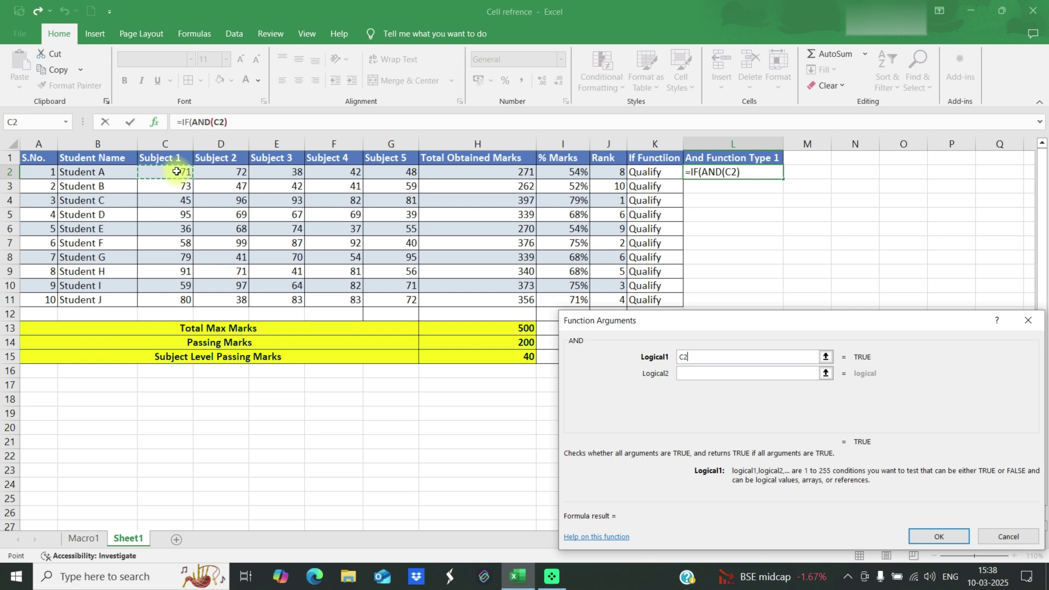
type(">")
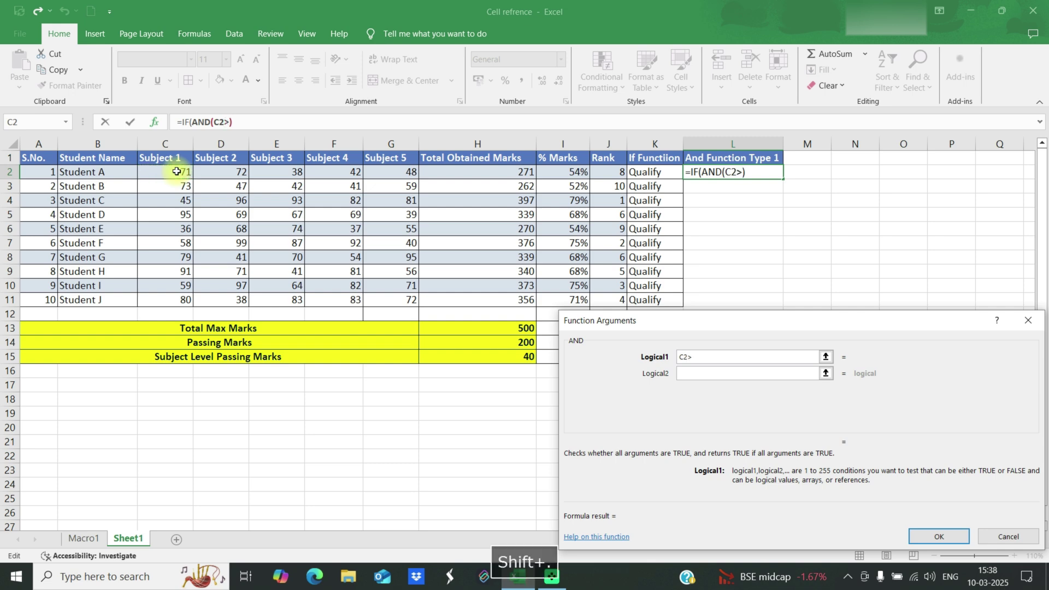
type("=")
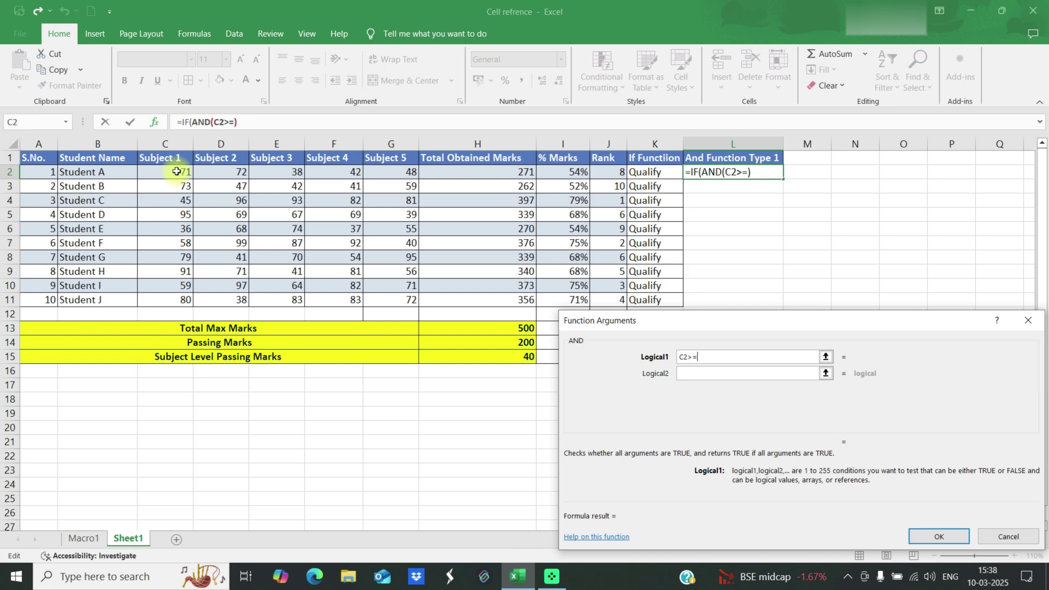
type("40")
key("BackSpace")
key("BackSpace")
key("BackSpace")
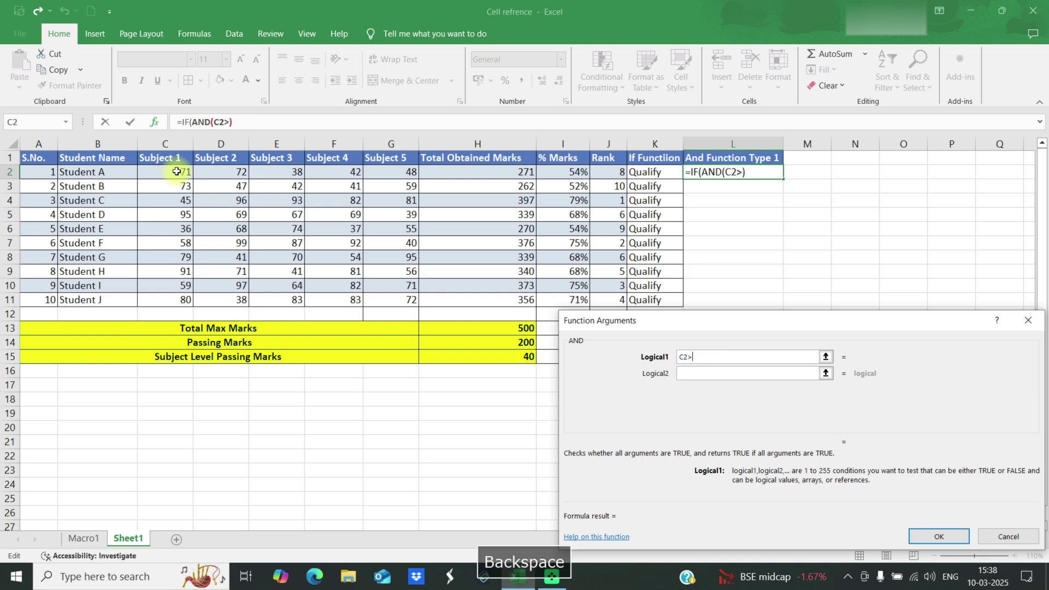
type("=")
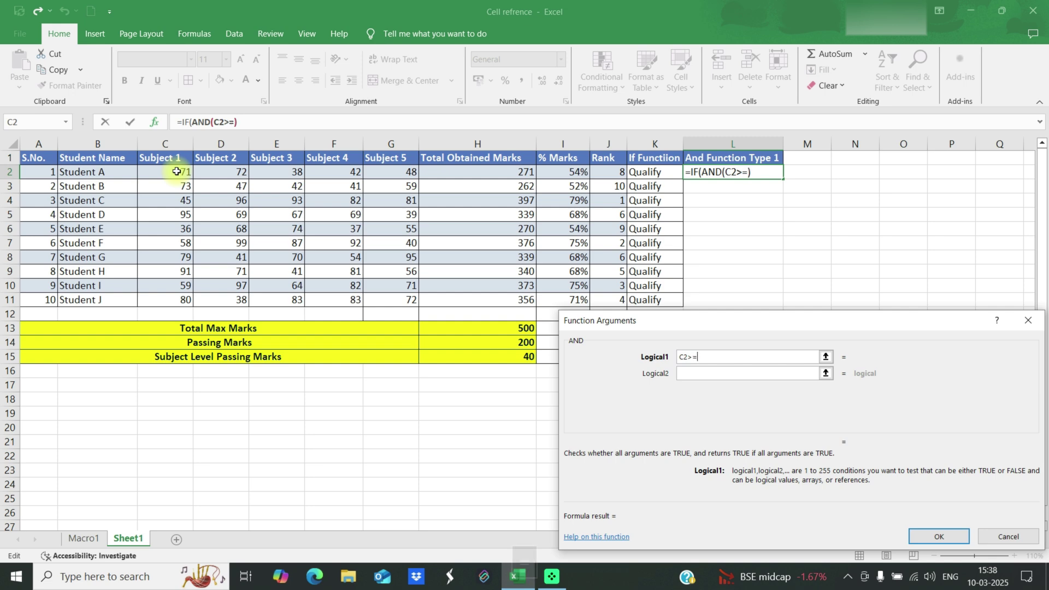
left_click(501, 362)
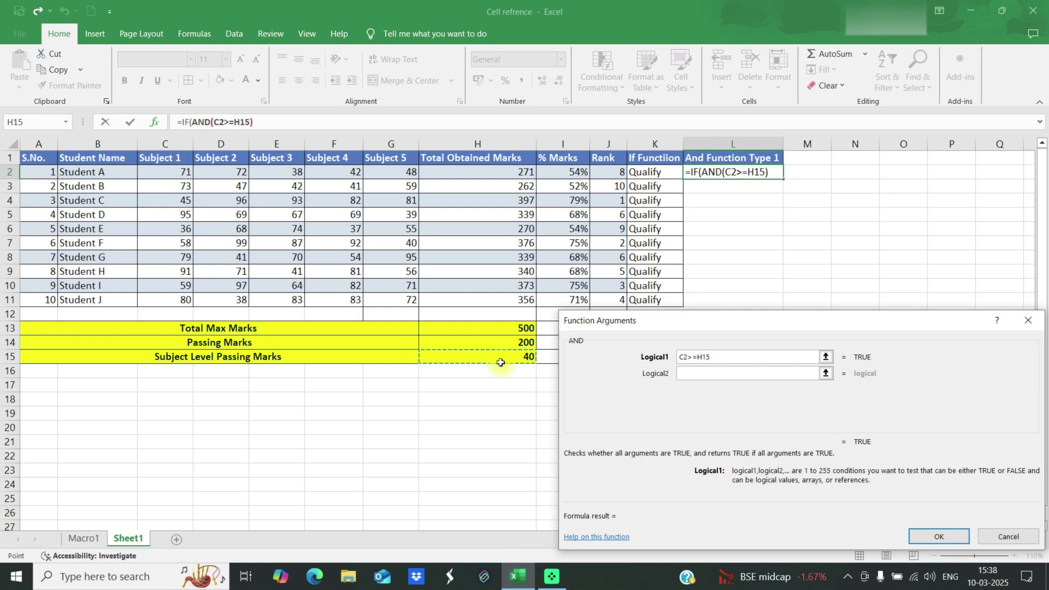
key("F4")
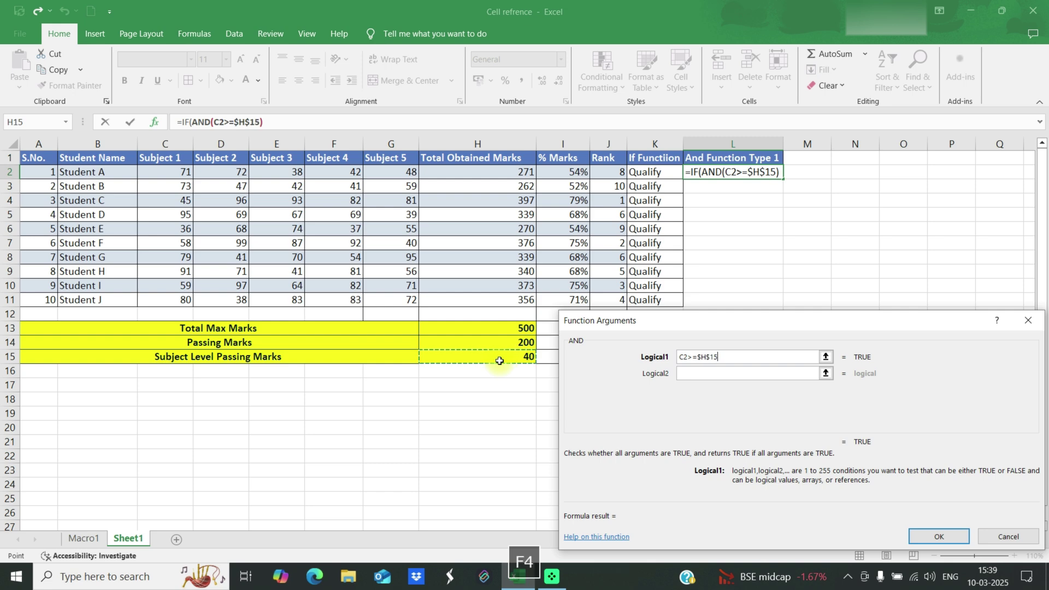
- Set the second and third AND conditions to D2>=40 and E2>=40
left_click(716, 375)
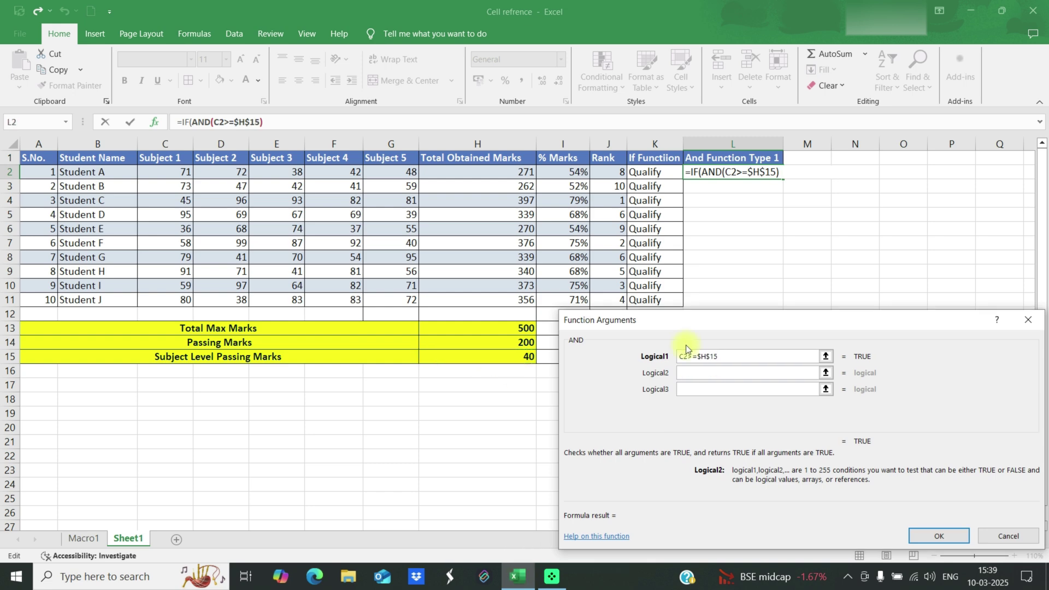
left_click(234, 172)
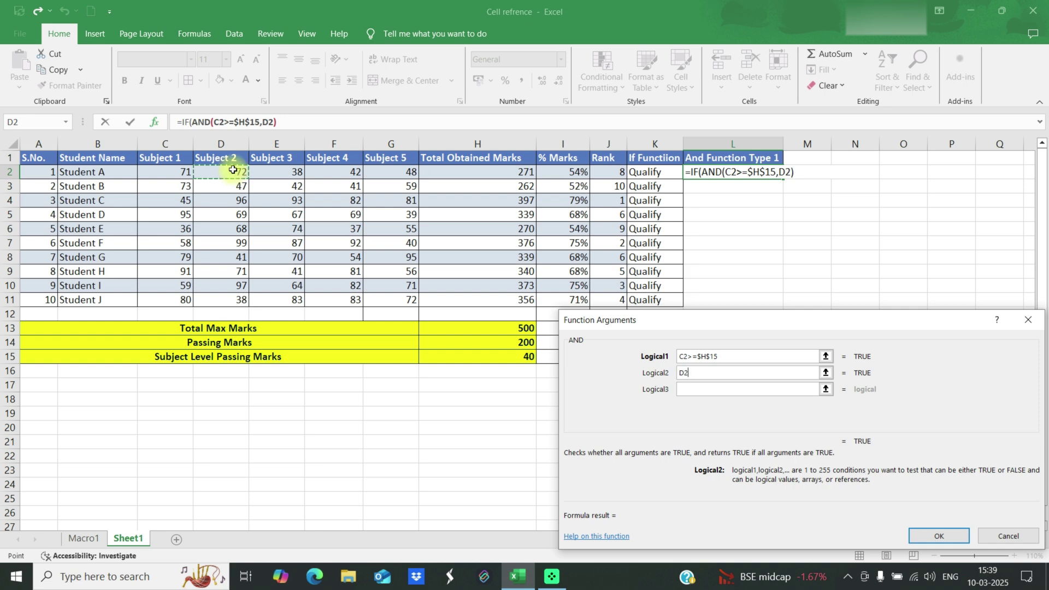
type(">")
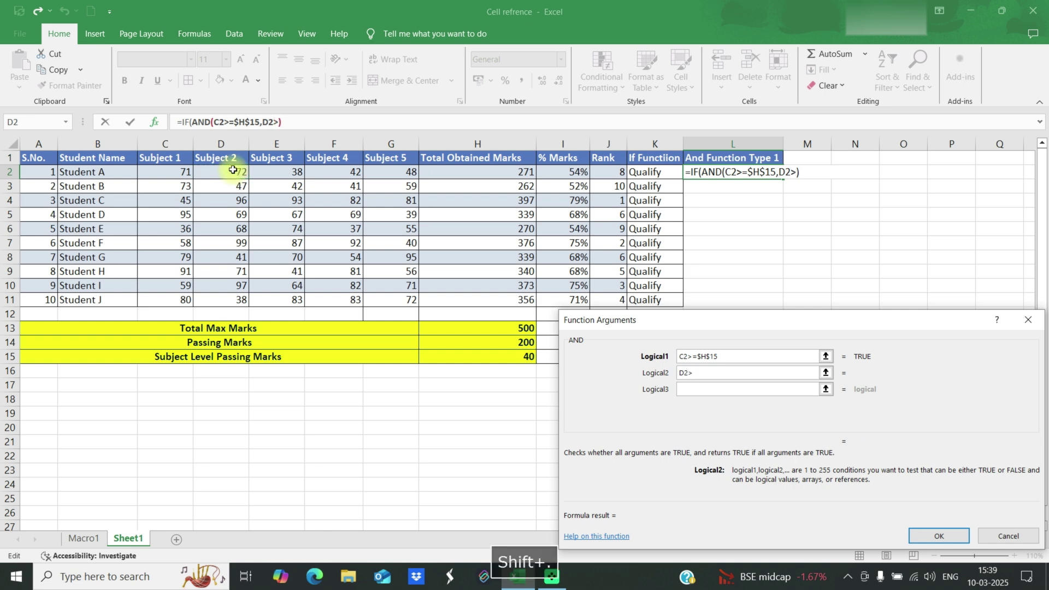
type("=40")
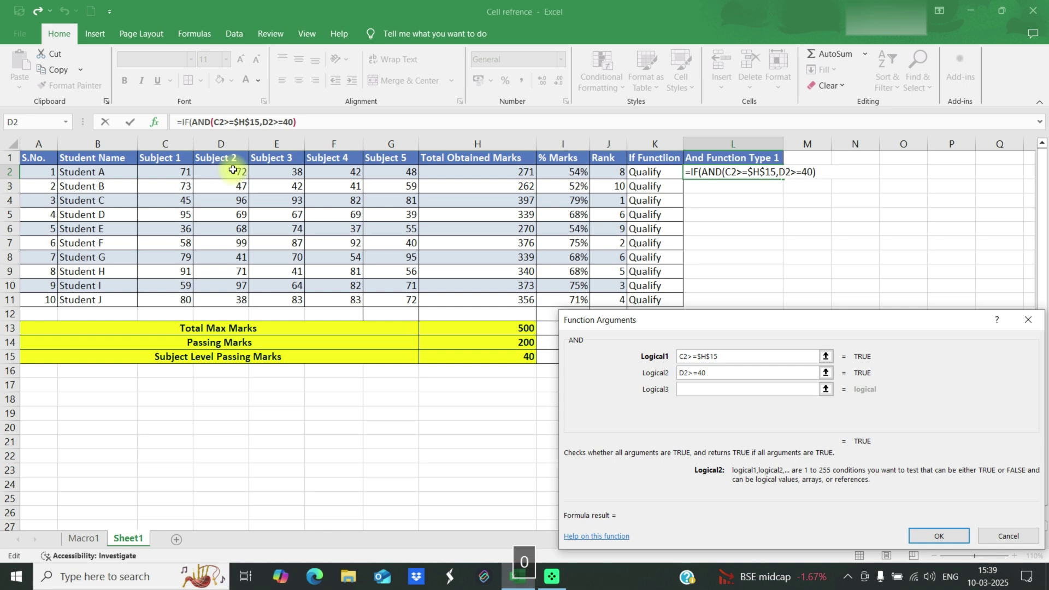
left_click(710, 393)
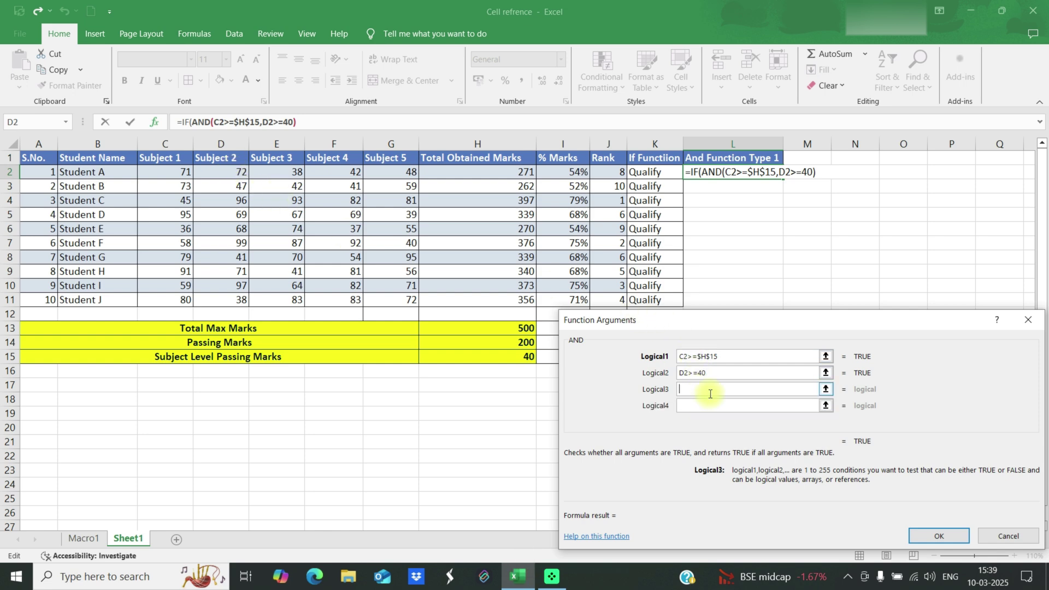
left_click(296, 170)
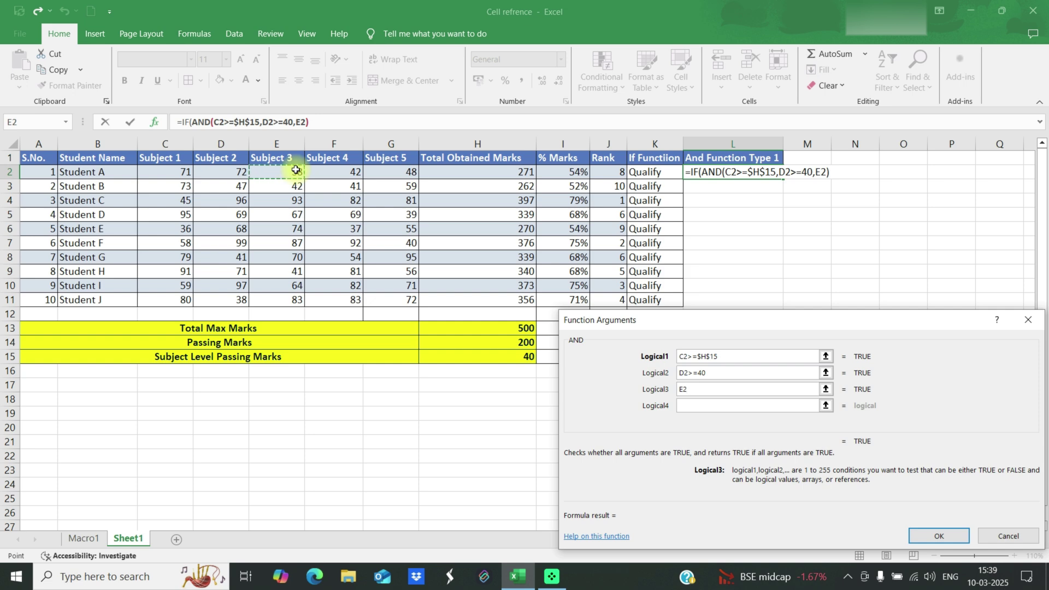
type(">=")
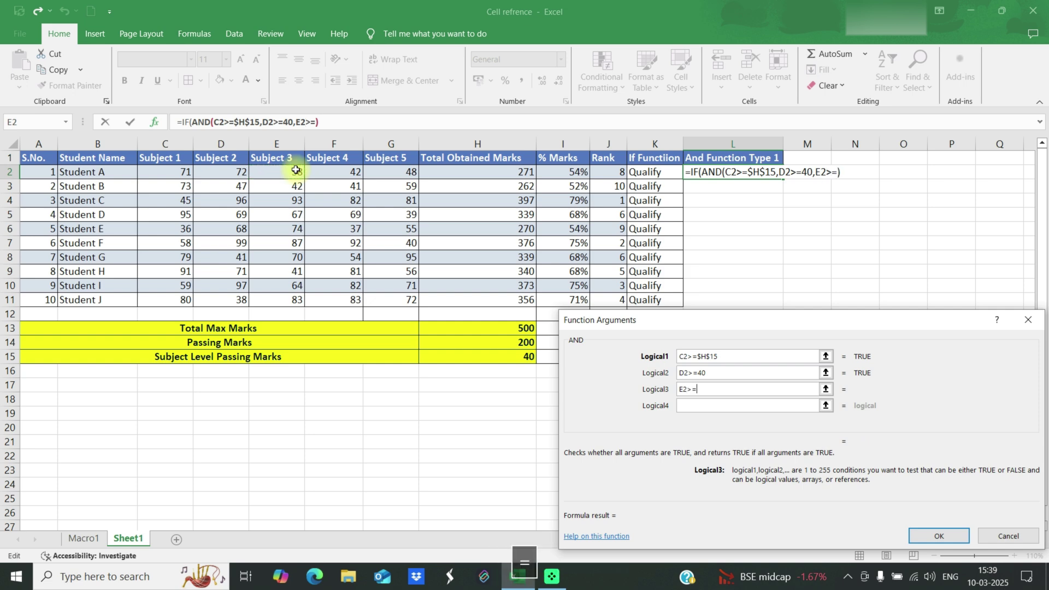
type("40")
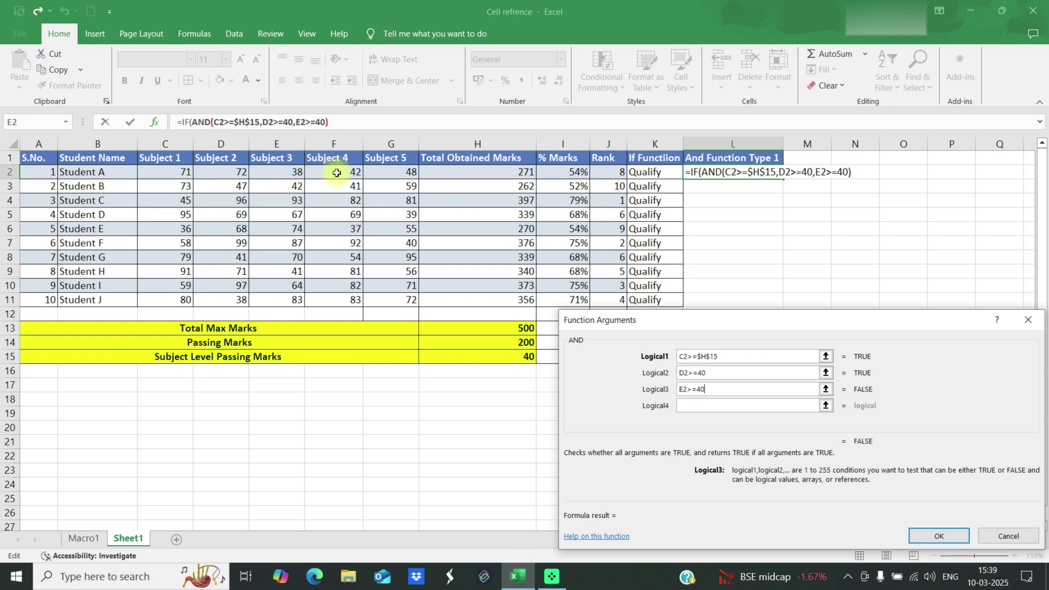
- Set the fourth and fifth AND conditions to F2>=40 and G2>=40, and confirm the AND arguments
left_click(730, 406)
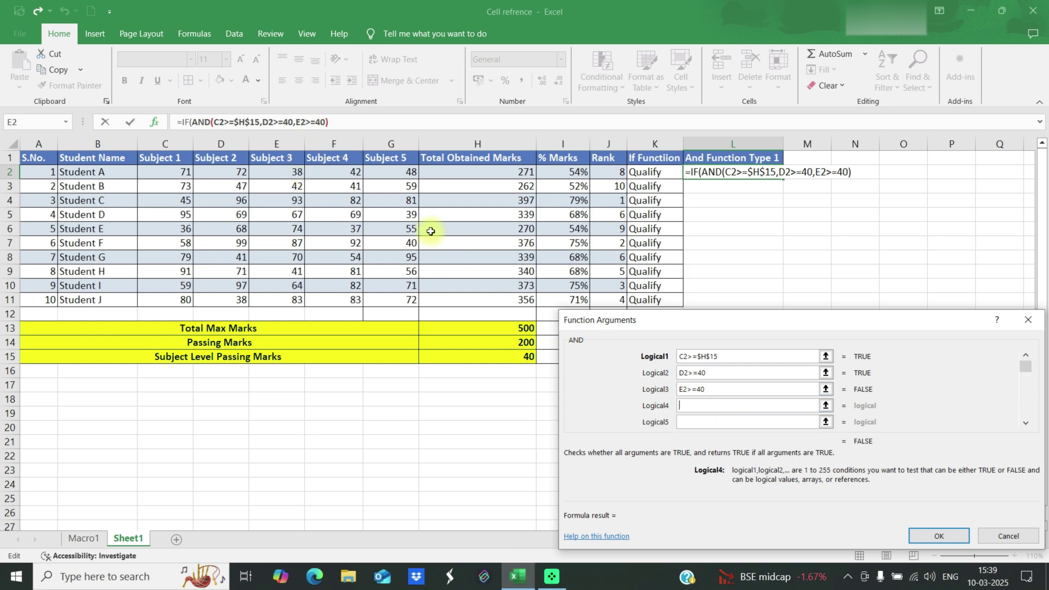
left_click(344, 169)
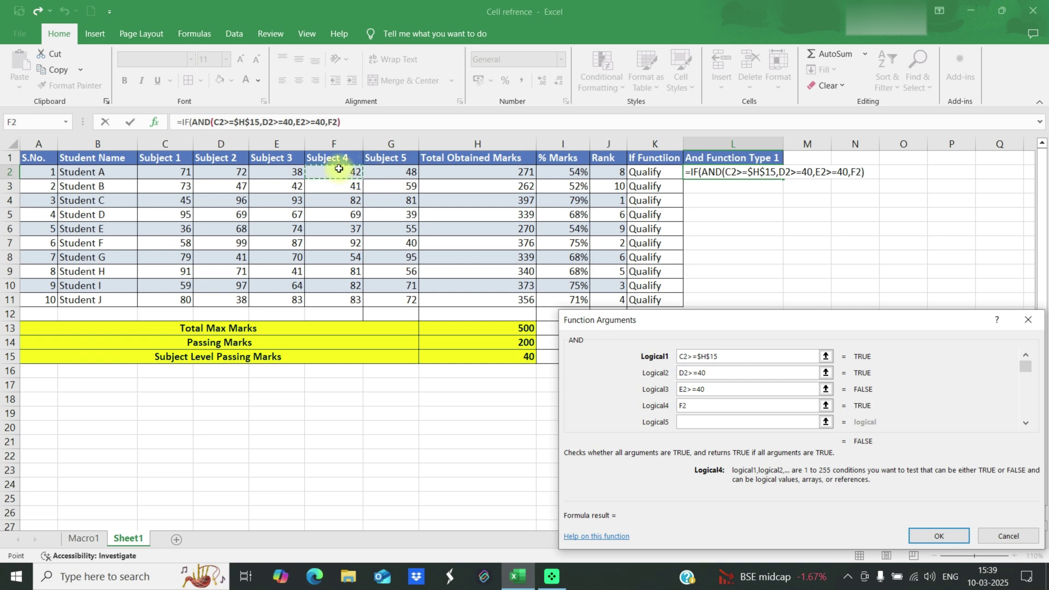
type(">=")
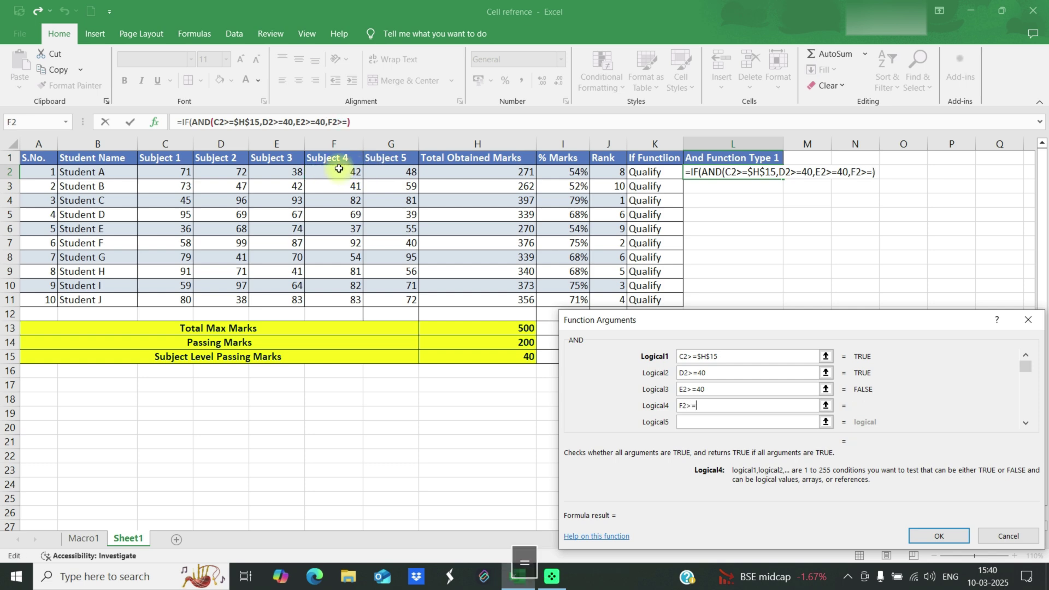
type("40")
left_click(716, 423)
left_click(402, 169)
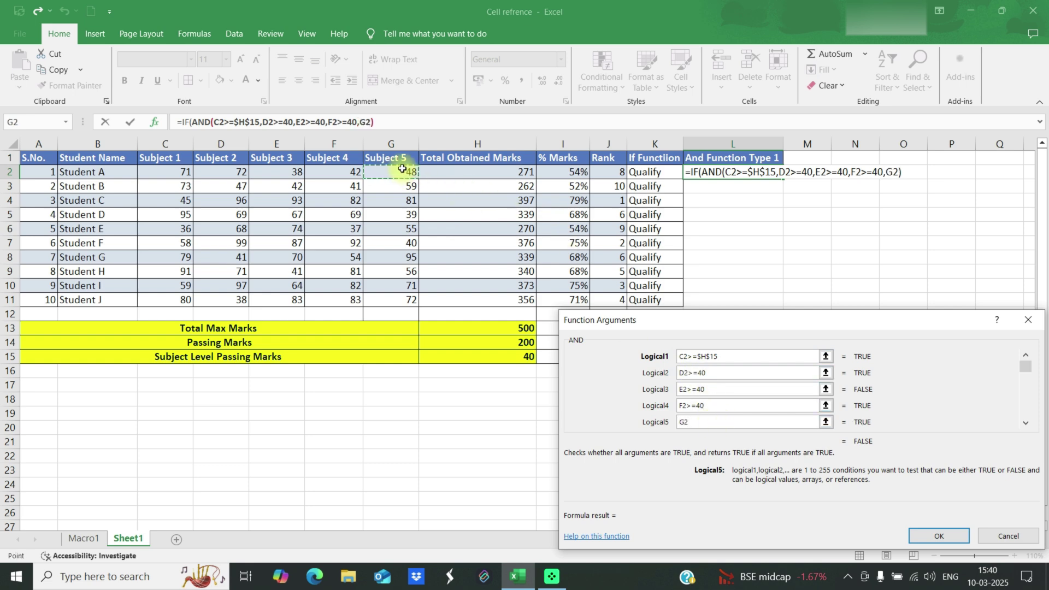
type(">")
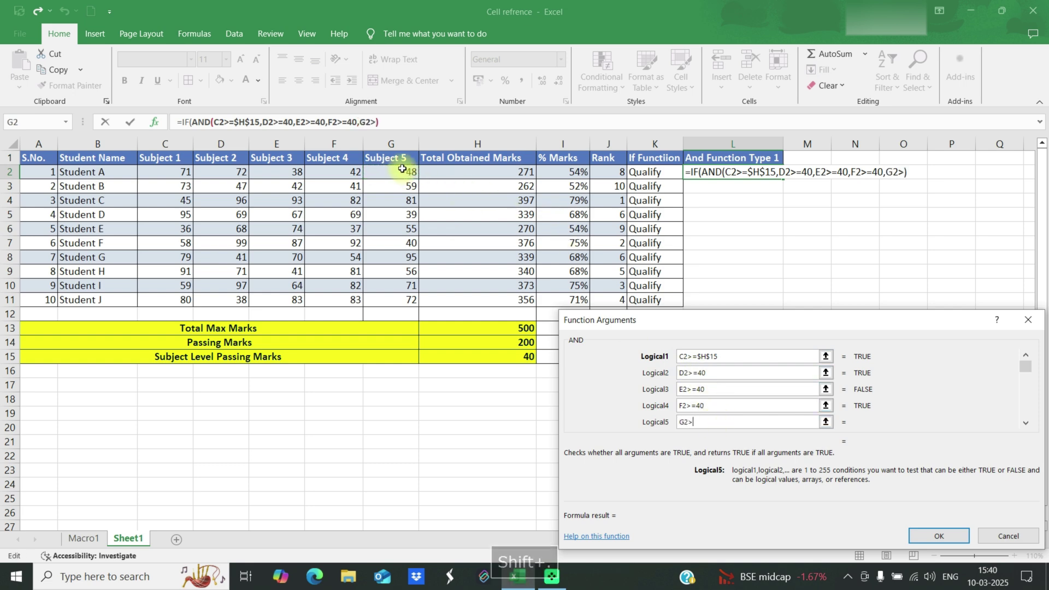
type("=40")
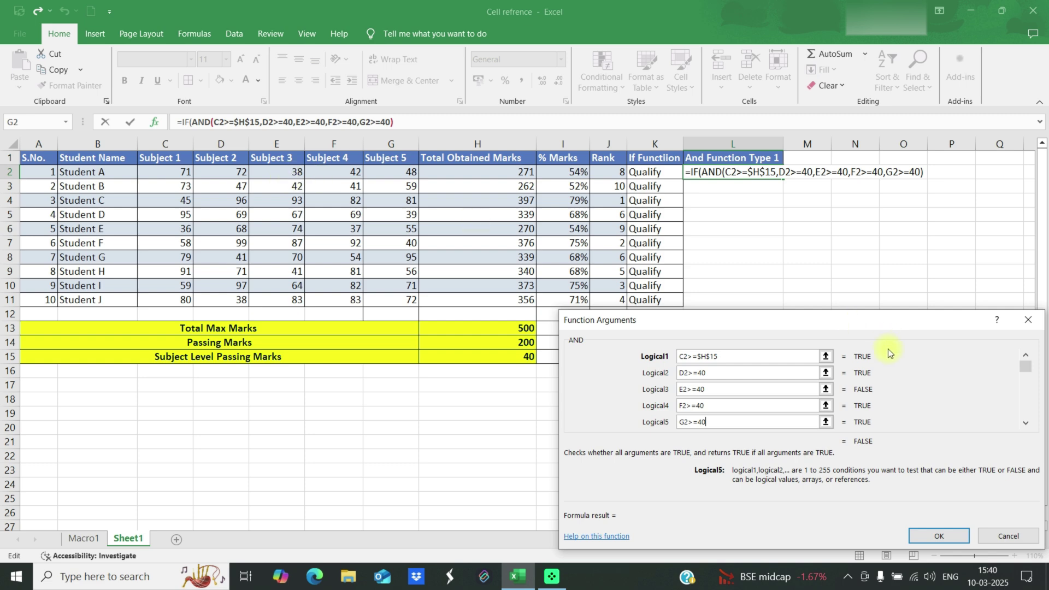
left_click(937, 536)
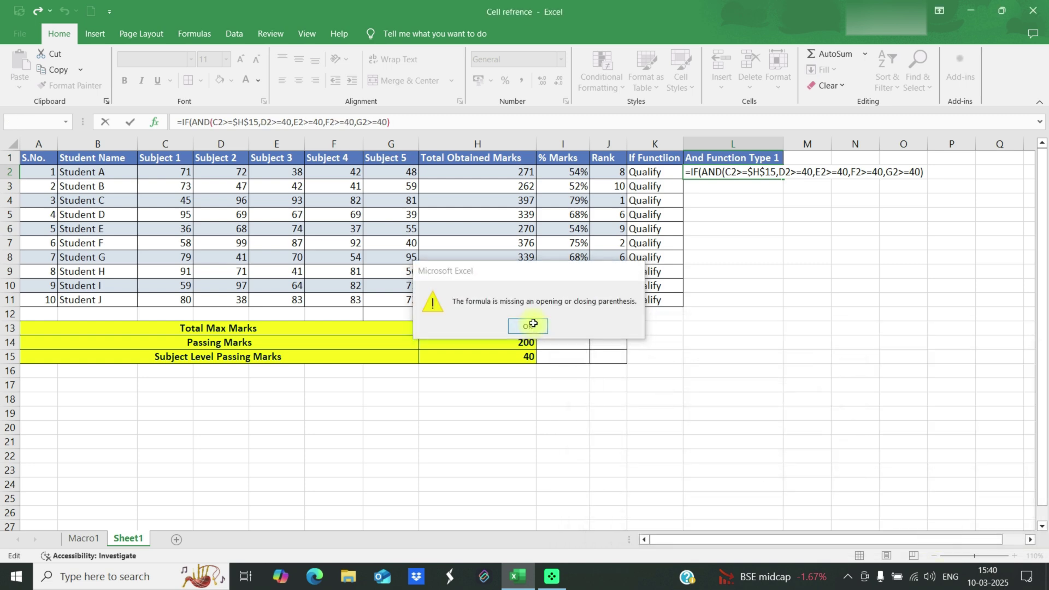
left_click(527, 388)
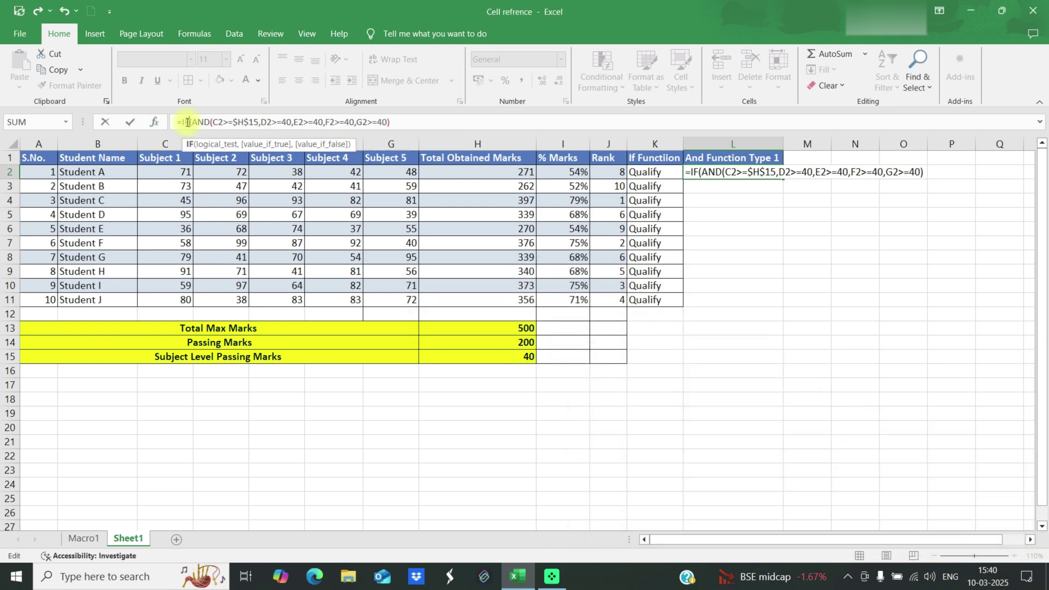
- Reopen the argument dialog for the outer IF function in L2 and set its value if true to Qualify
left_click(158, 122)
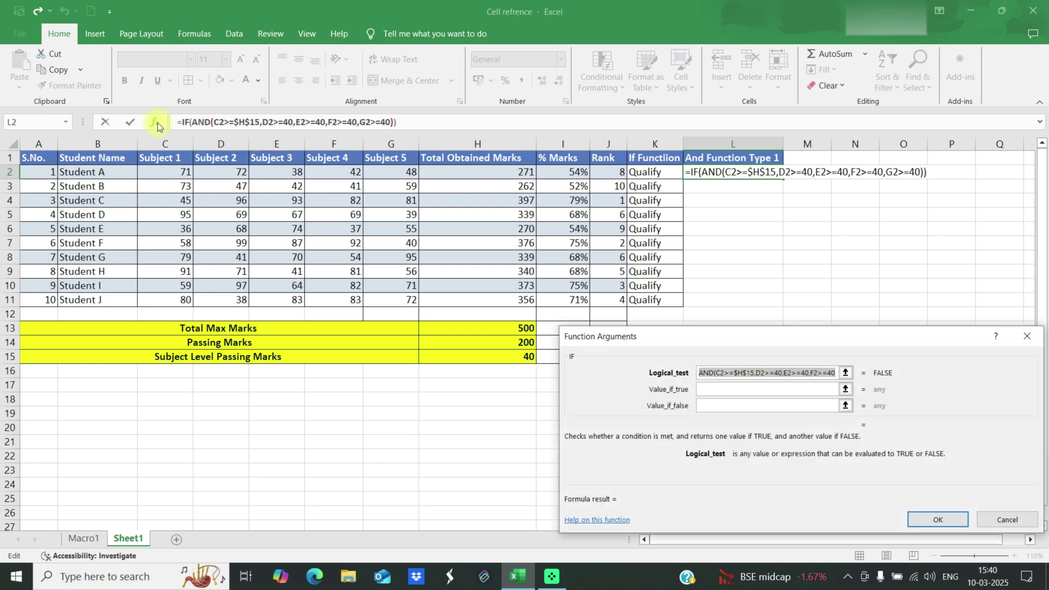
left_click(770, 390)
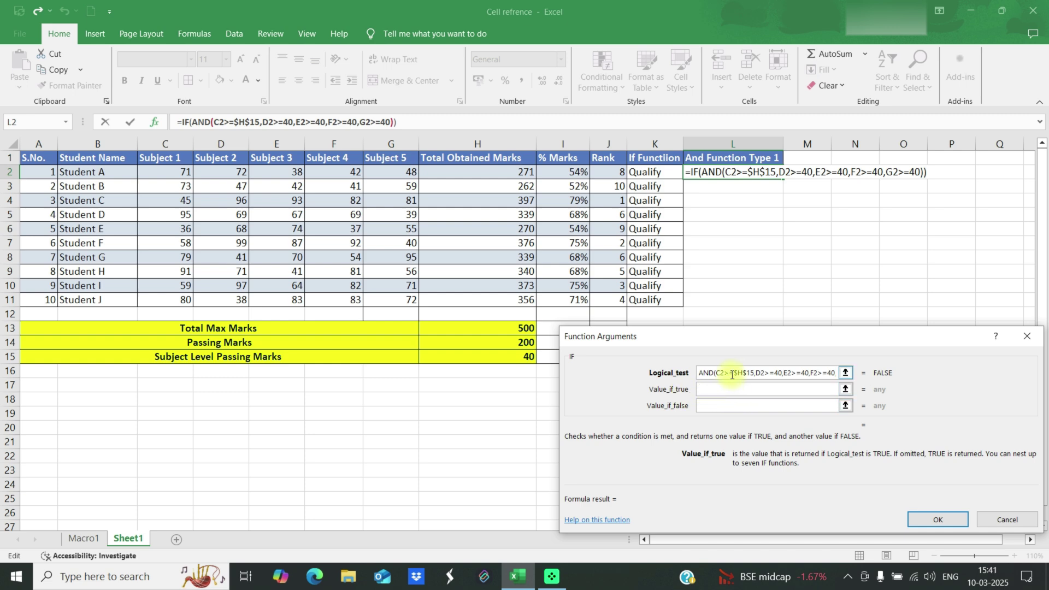
type("Quli")
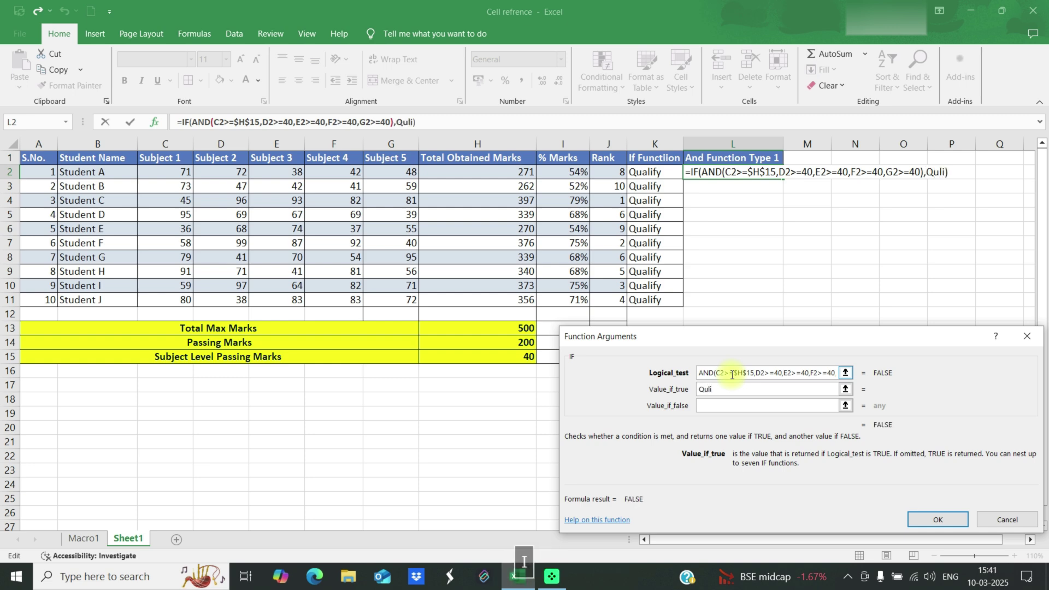
key("BackSpace")
key("BackSpace")
type("alify")
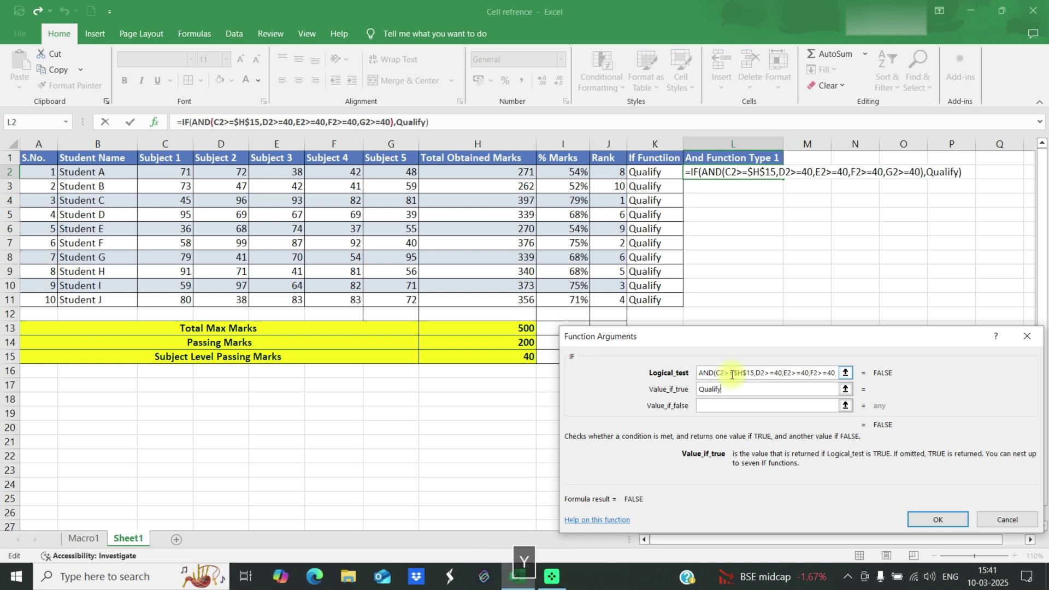
- Set the value if false to Not Qualify, confirm the IF formula, and fill it down from L2 to L11
left_click(802, 407)
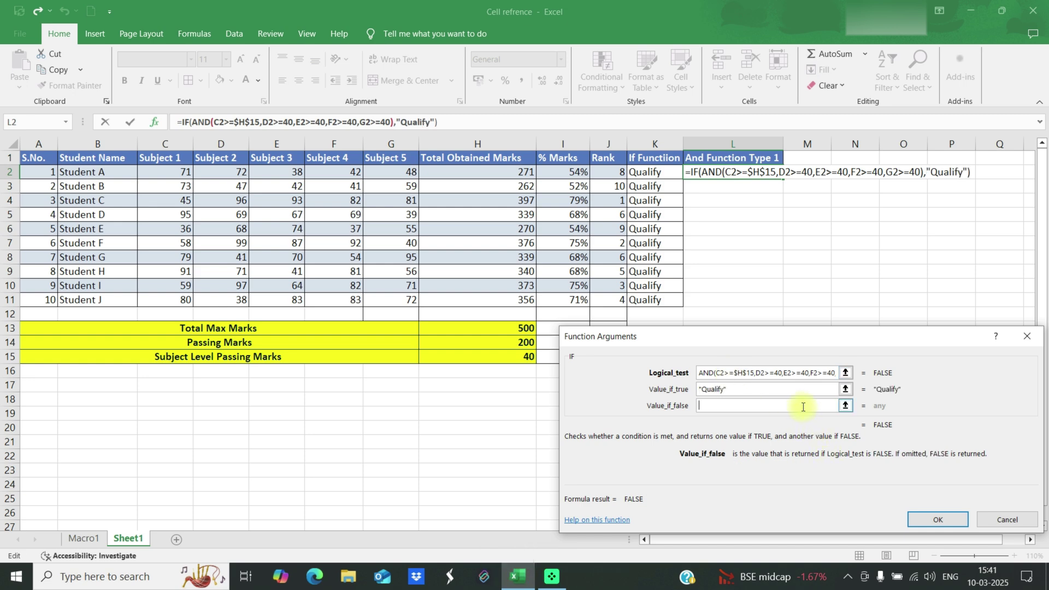
type("Not")
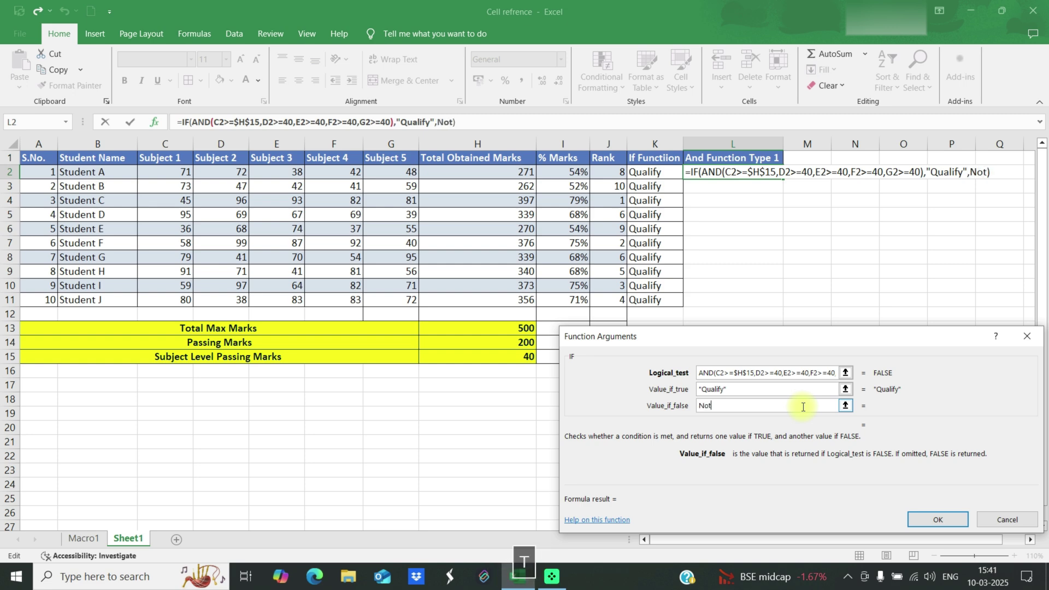
type(" Qualify")
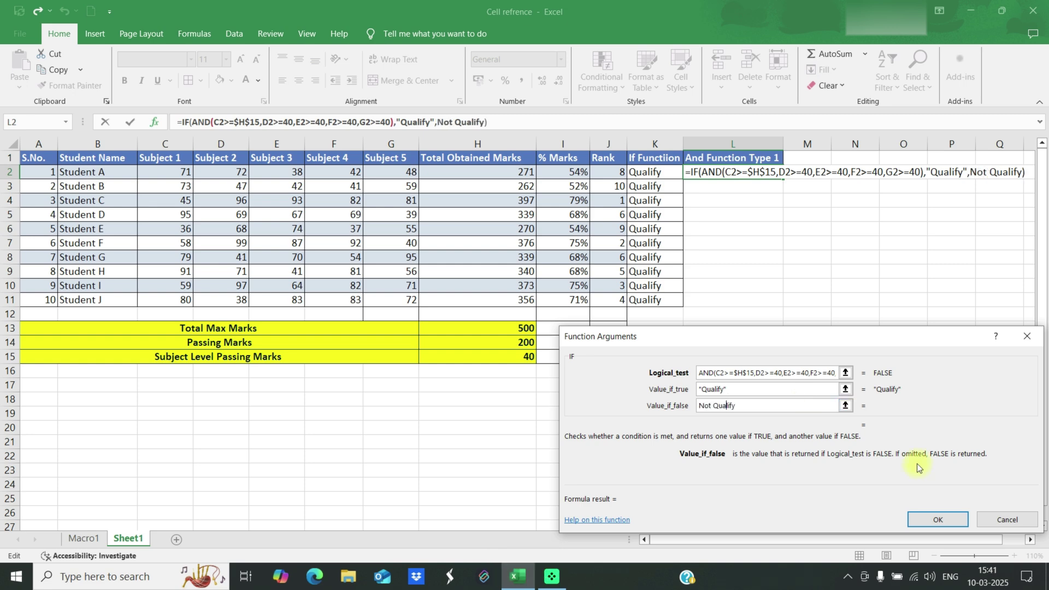
left_click(937, 517)
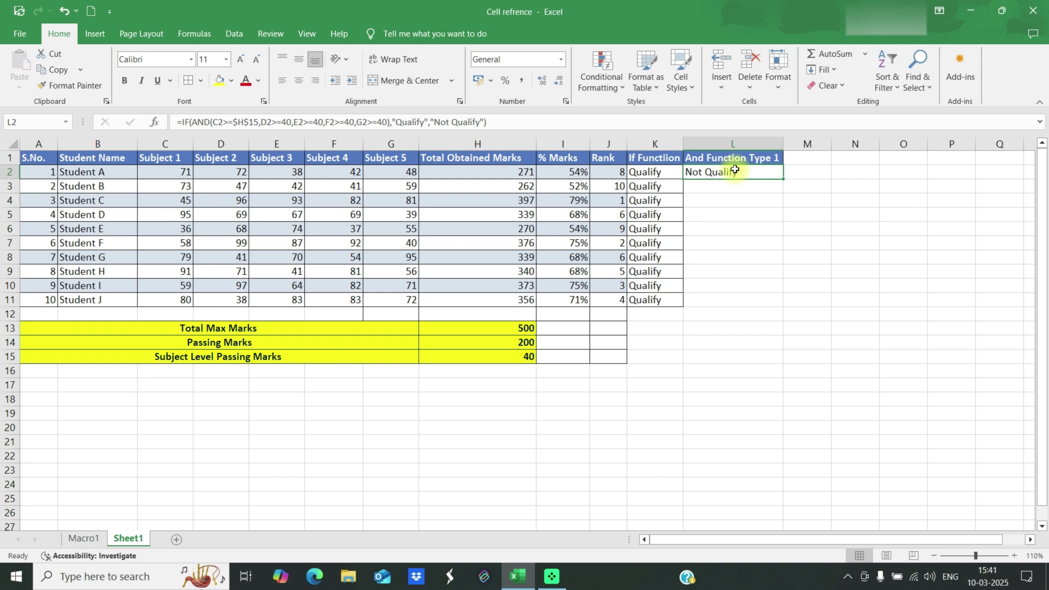
double_click(781, 178)
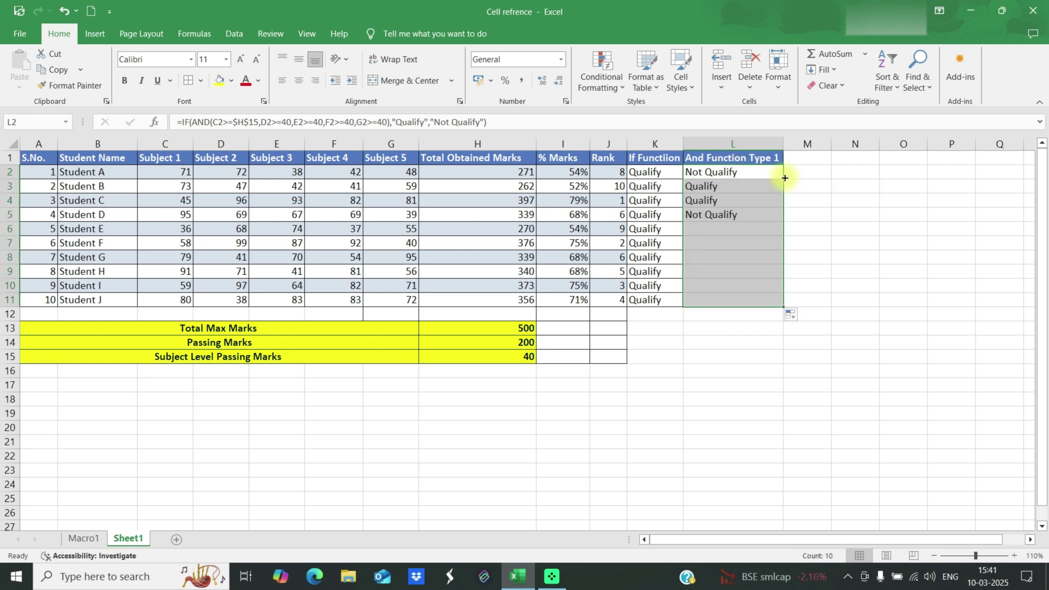
- Compare the subject marks in rows 3 and 5 with the And Function Type 1 results and formulas in L3 and L5
left_click(815, 224)
left_click(737, 204)
left_click(730, 213)
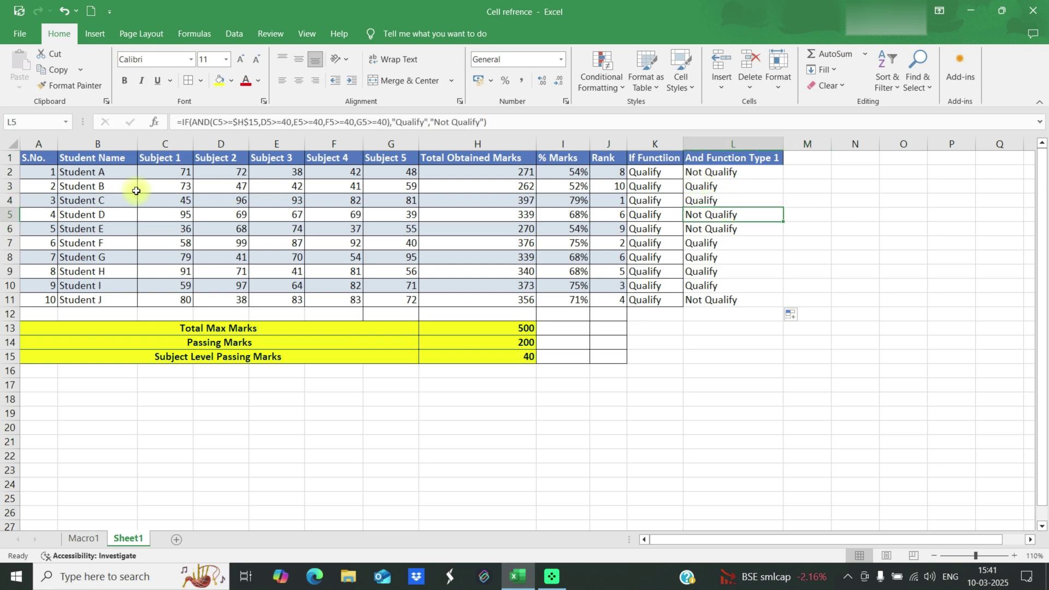
left_click_drag(164, 186, 392, 189)
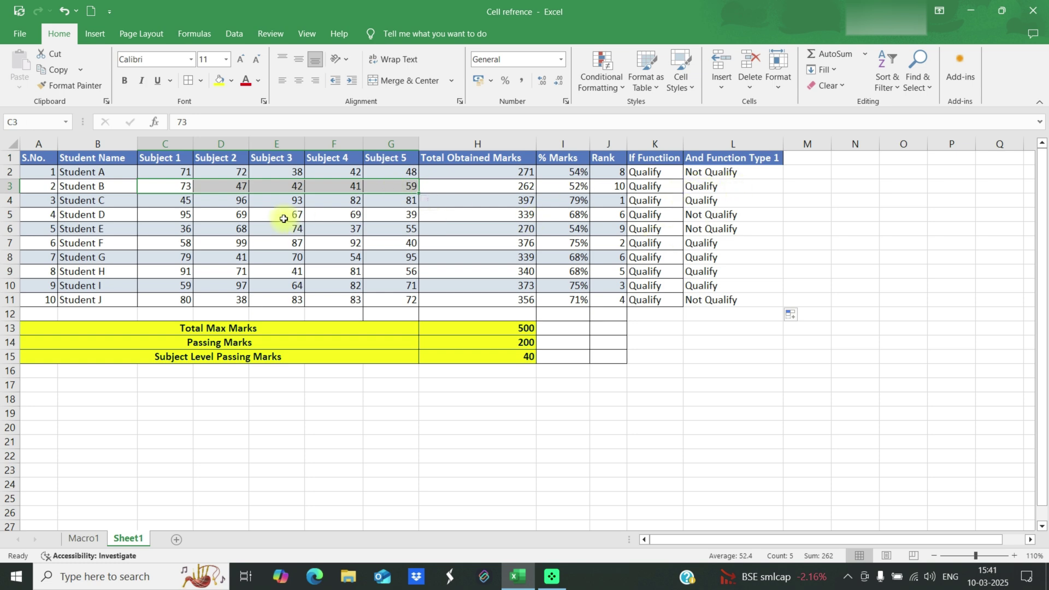
left_click_drag(186, 214, 407, 216)
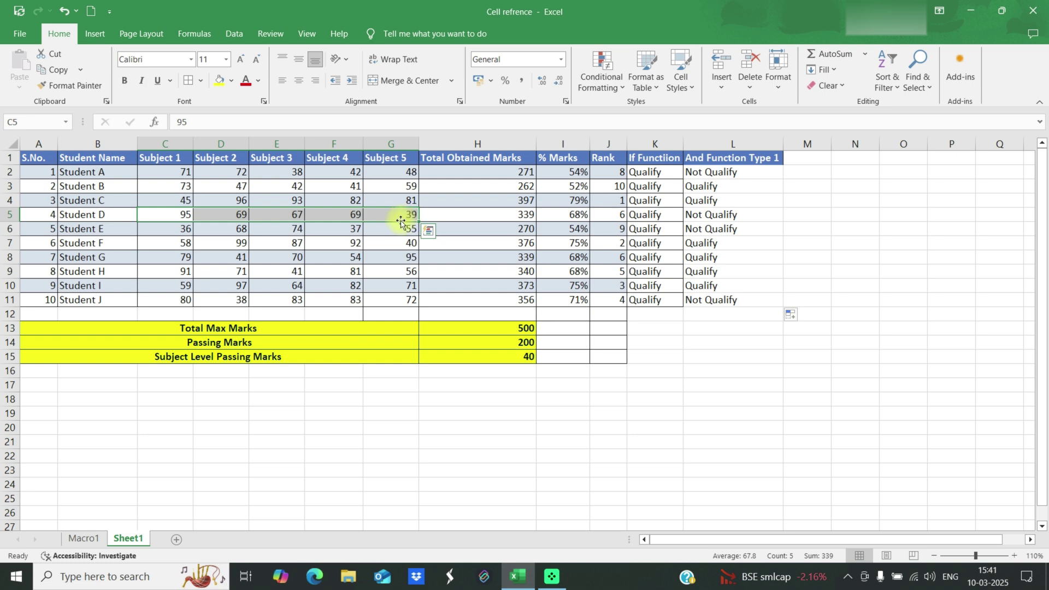
left_click(711, 216)
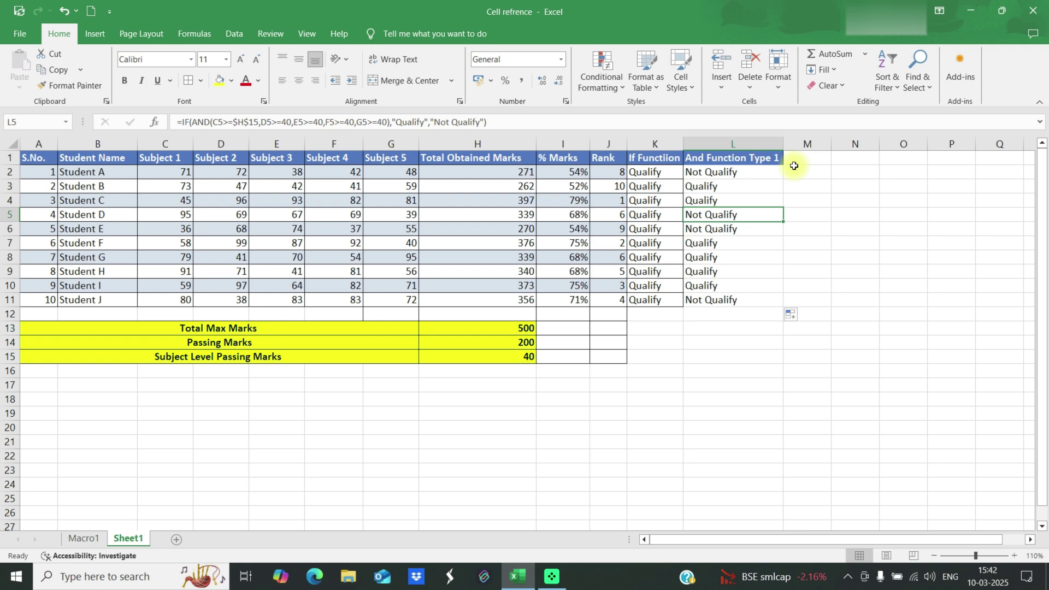
left_click(710, 186)
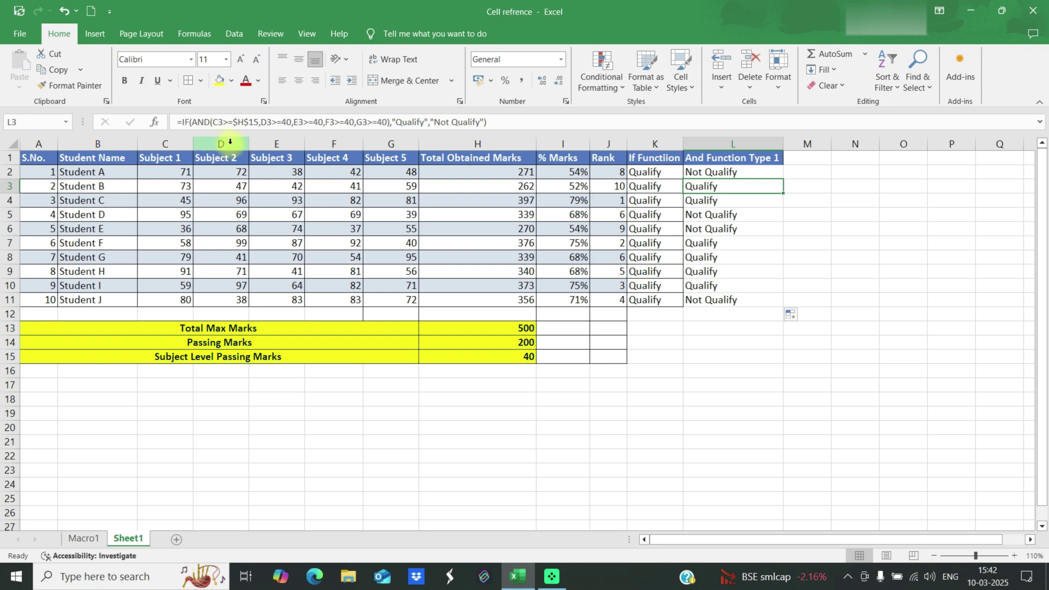
- Enter the column header And Function Type 2 in M1
left_click(797, 156)
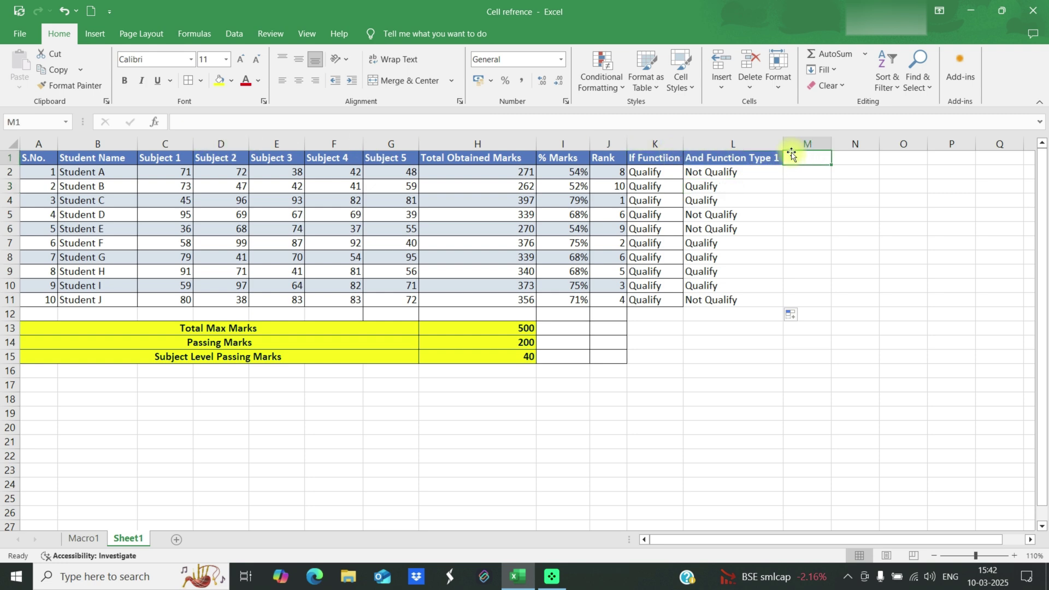
type("And ")
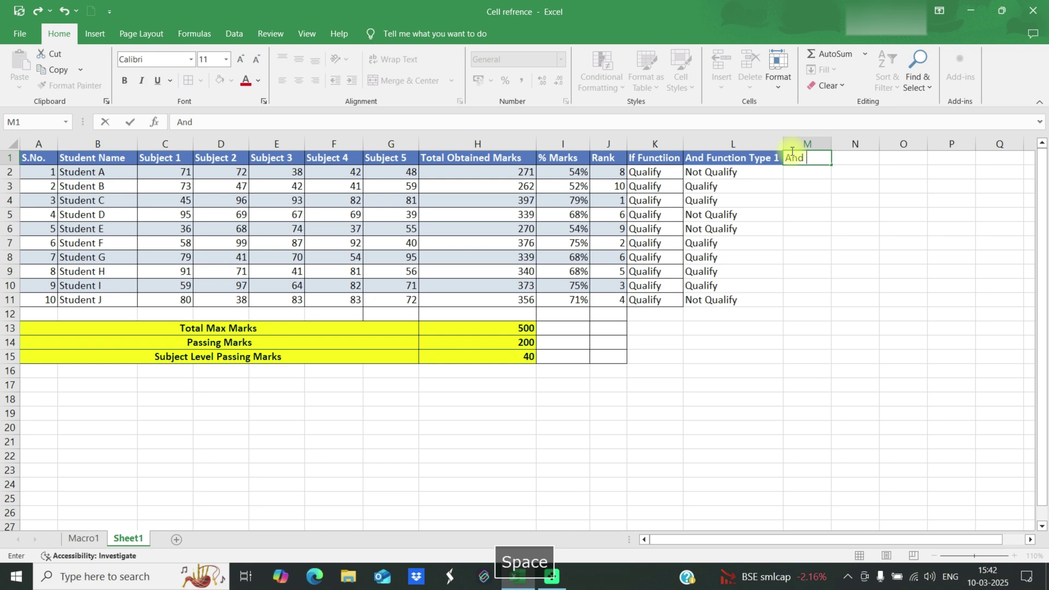
type("Function Type 2")
key("Return")
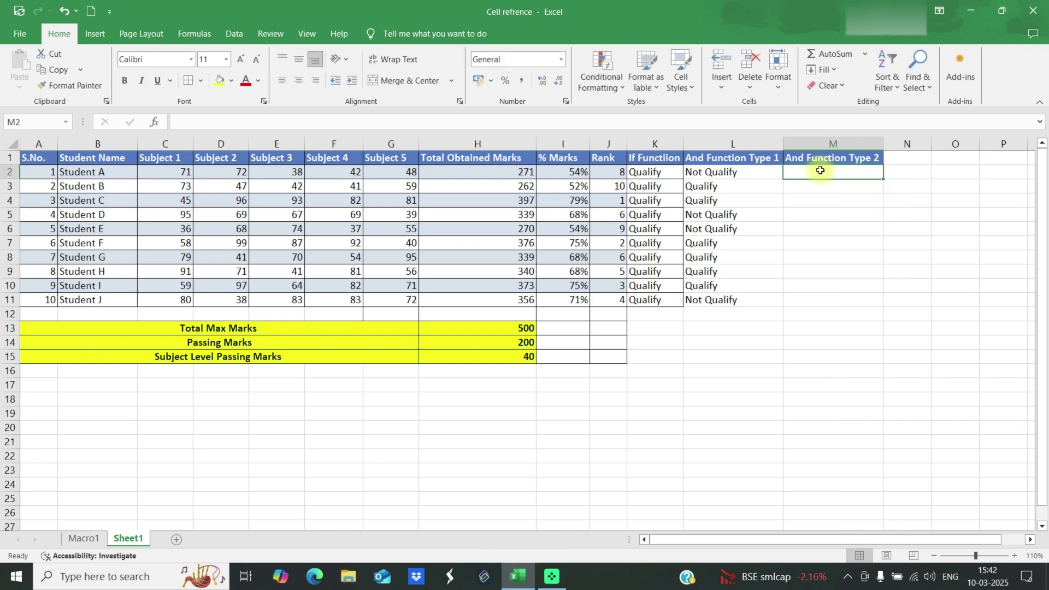
- Start an IF formula in M2 with a nested MIN function as its logical test and show the MIN arguments
type("+IF")
key("Tab")
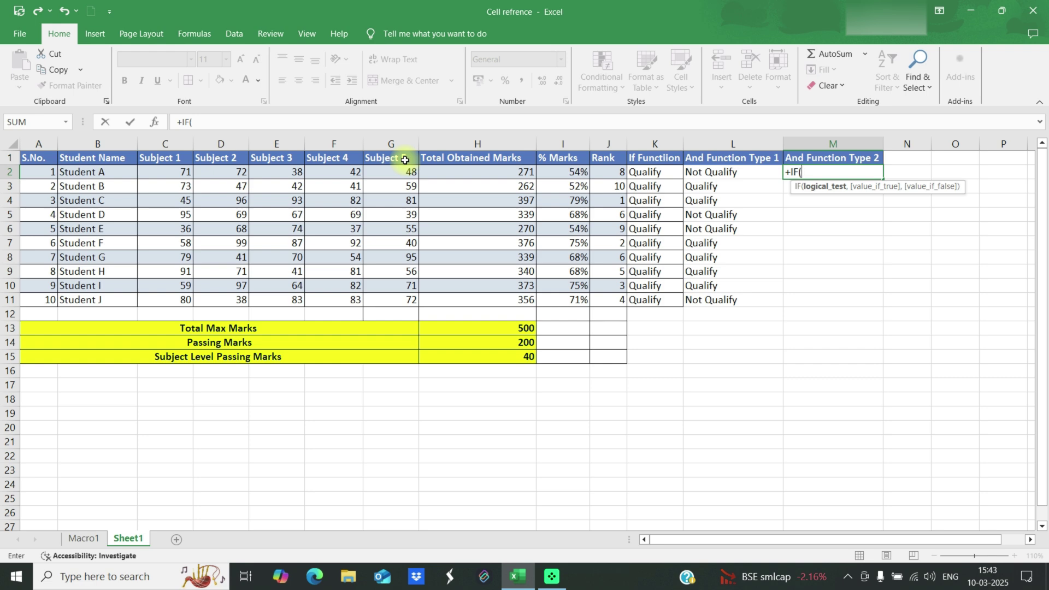
left_click(155, 124)
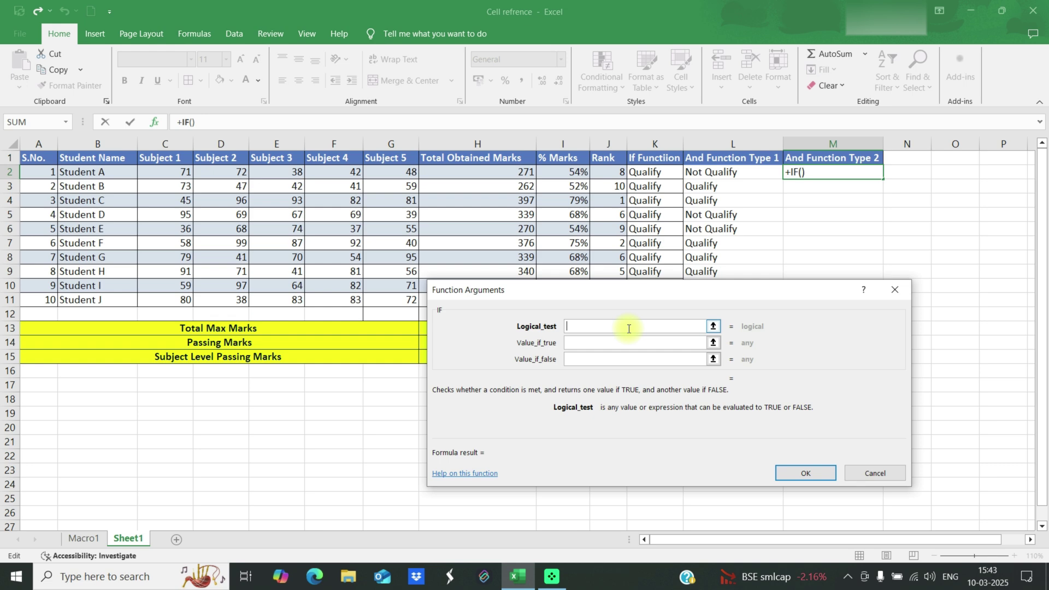
type("MIN")
key("Tab")
left_click(628, 329)
type("(")
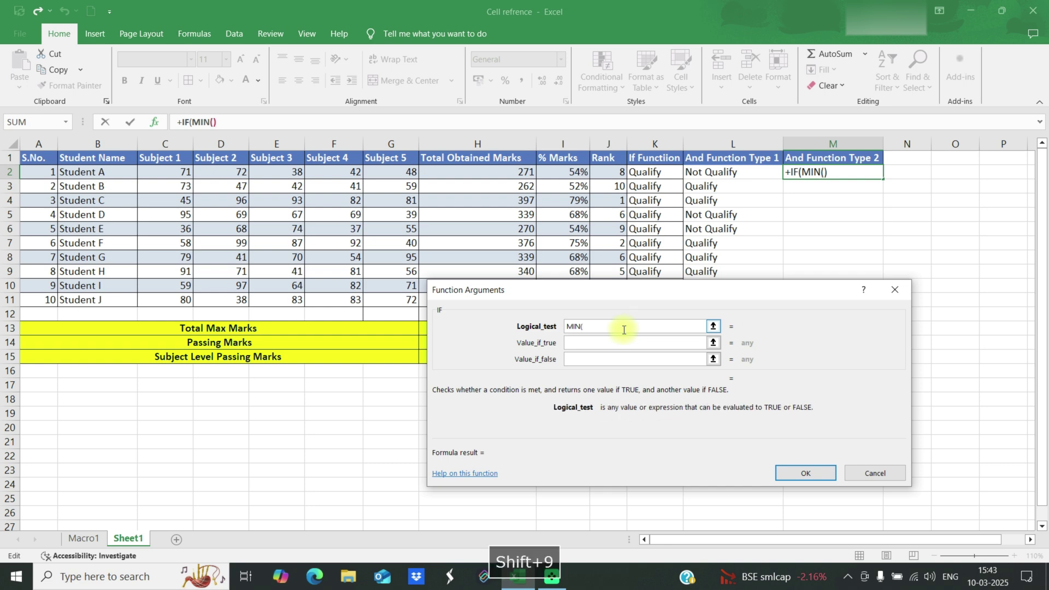
left_click(201, 121)
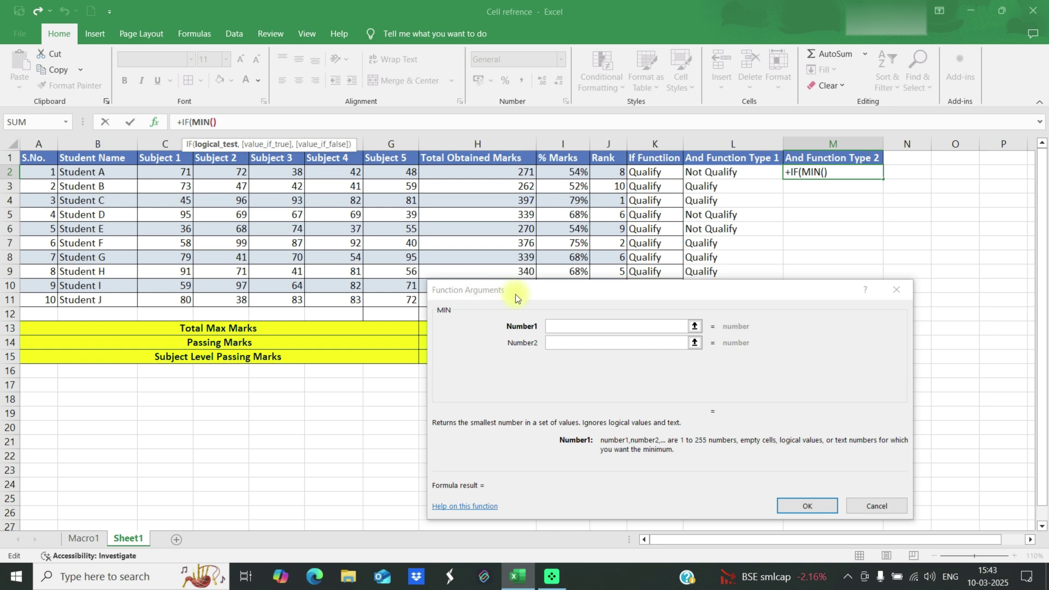
- Set the first MIN argument to the subject marks C2:G2 and confirm, dismissing the parenthesis warning
left_click(576, 326)
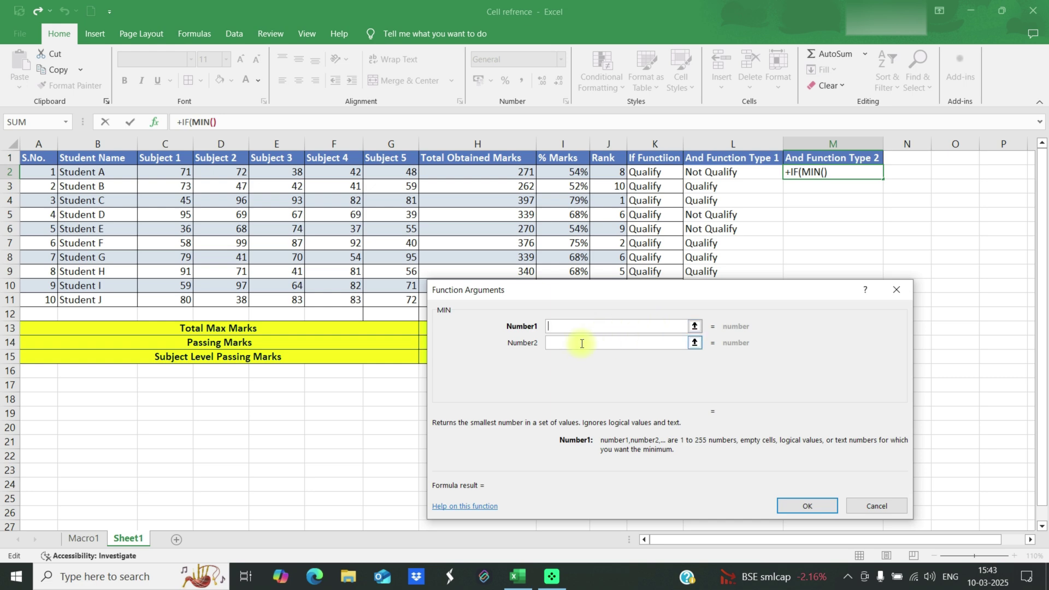
left_click_drag(178, 174, 401, 172)
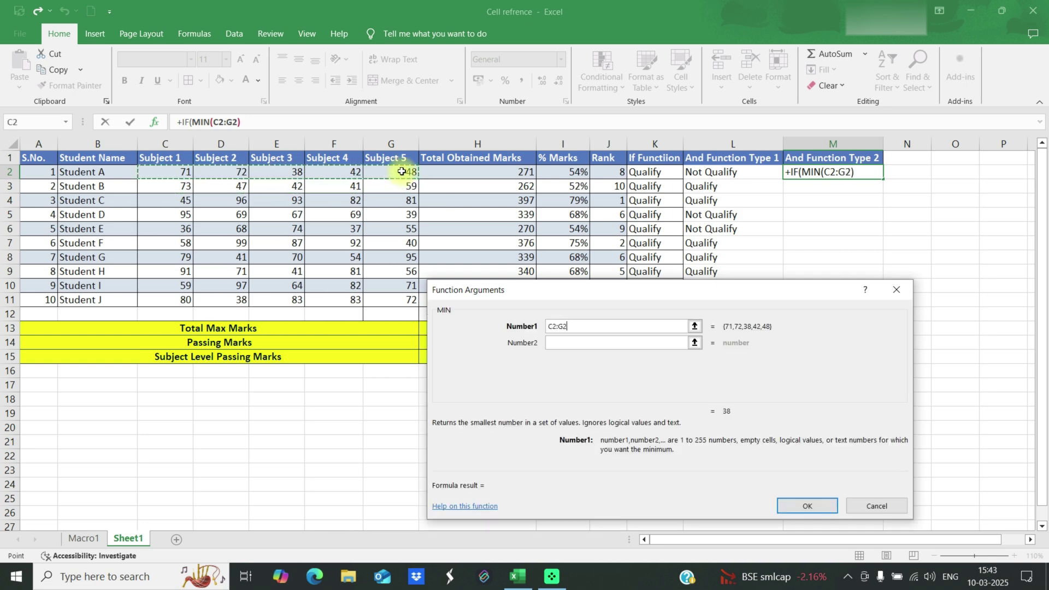
left_click(807, 504)
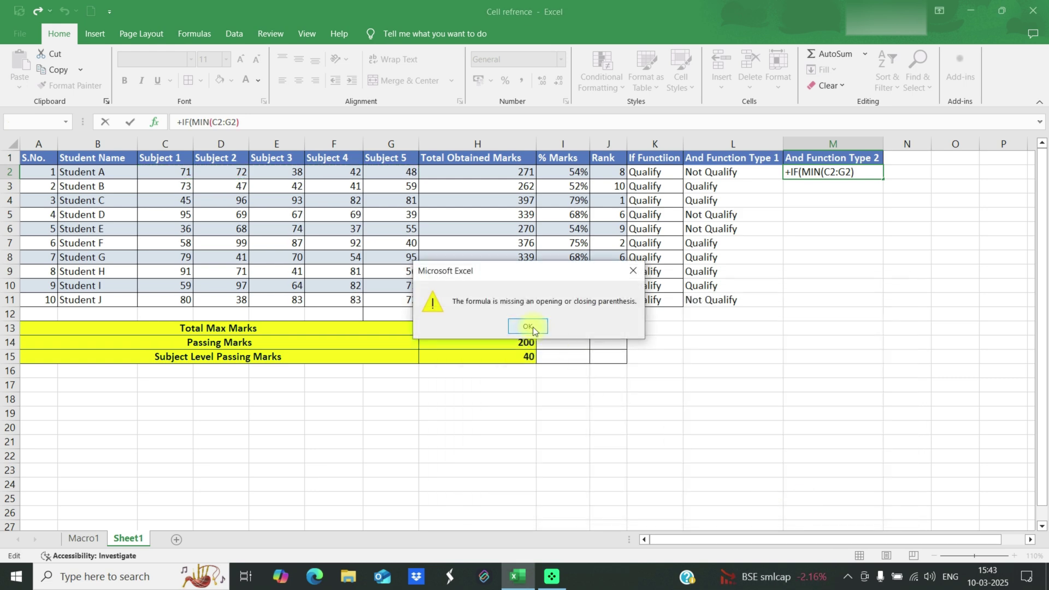
left_click(528, 327)
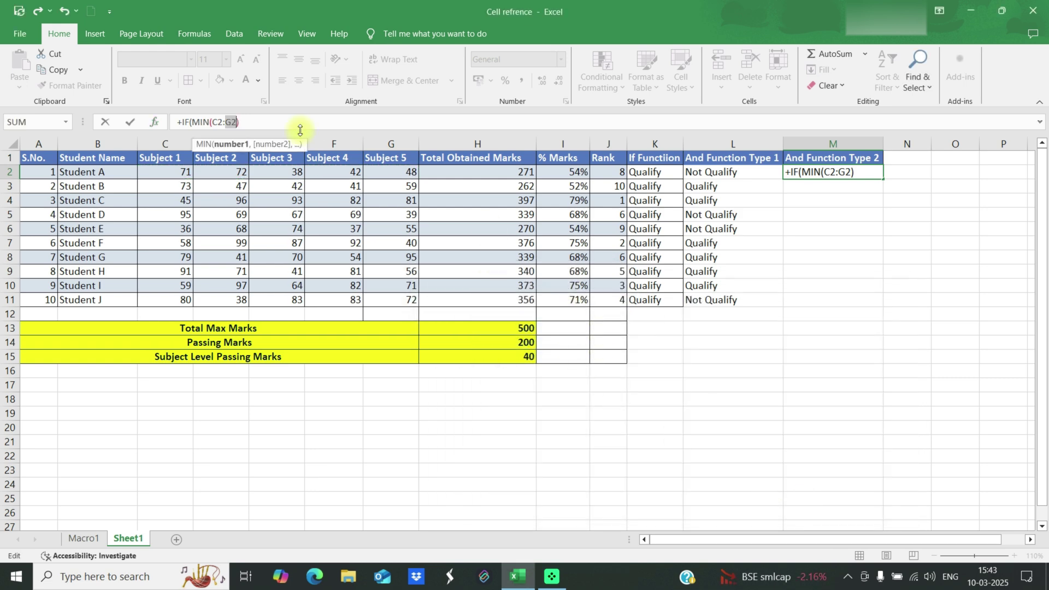
- Reopen the IF arguments for M2 and complete the logical test as MIN(C2:G2)>=40
left_click(163, 123)
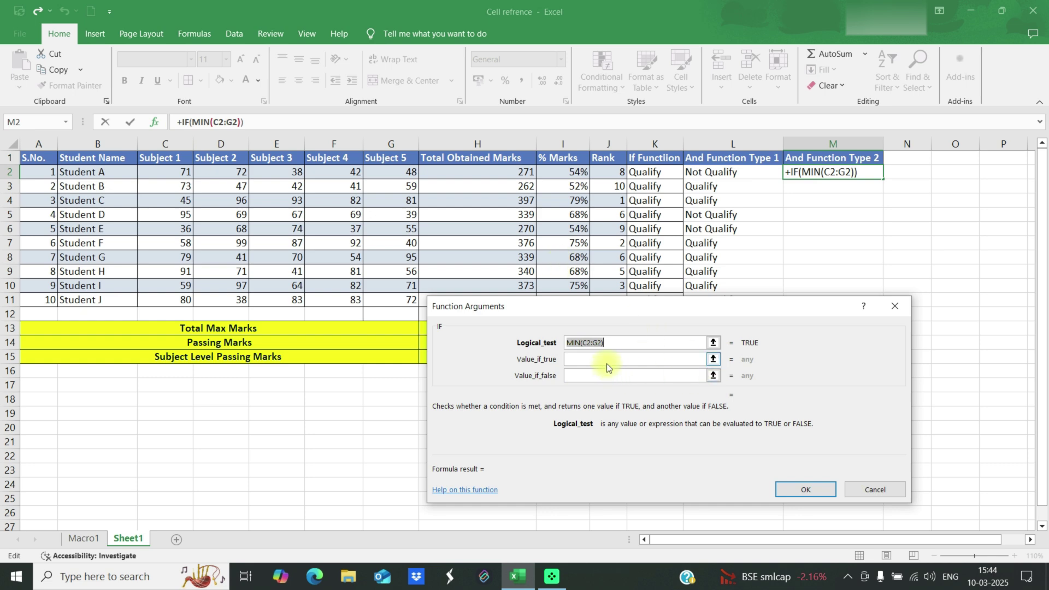
left_click(606, 363)
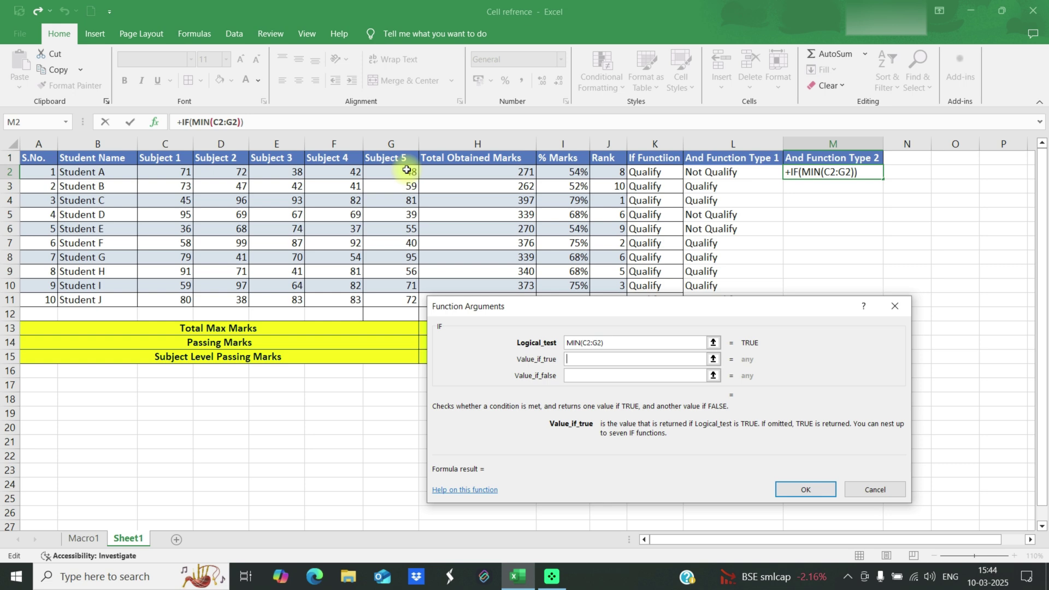
left_click(645, 342)
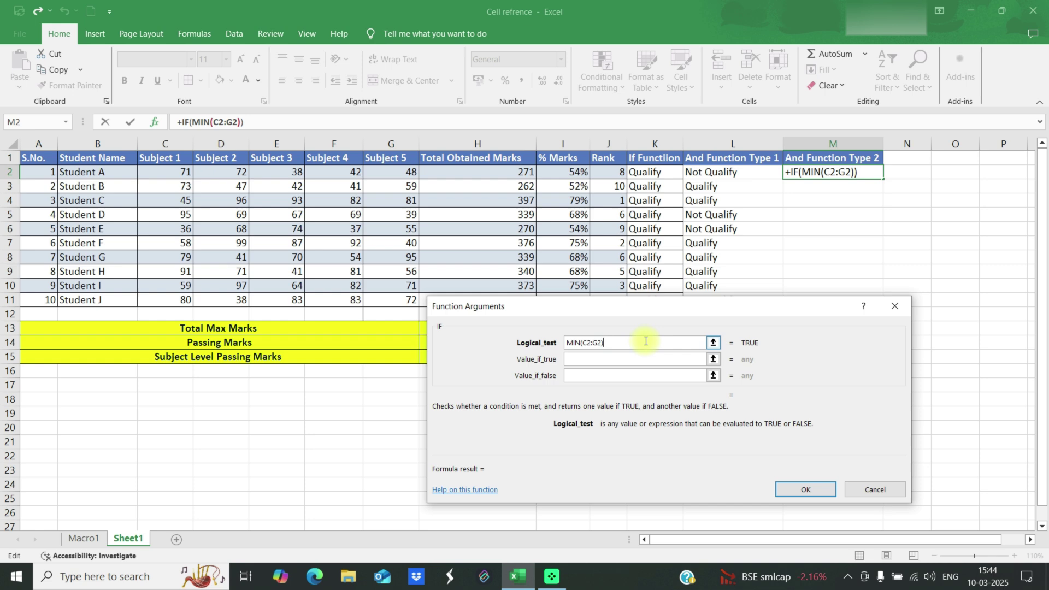
type(">=40")
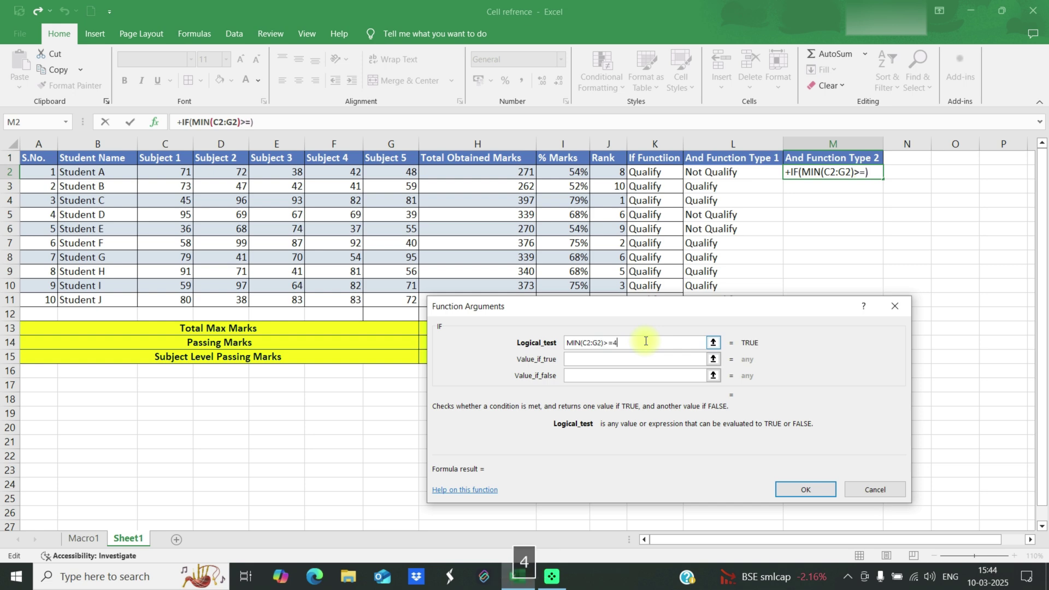
- Set the M2 formula's value if true to Qualify and value if false to Not Qualify, and confirm it
left_click(639, 355)
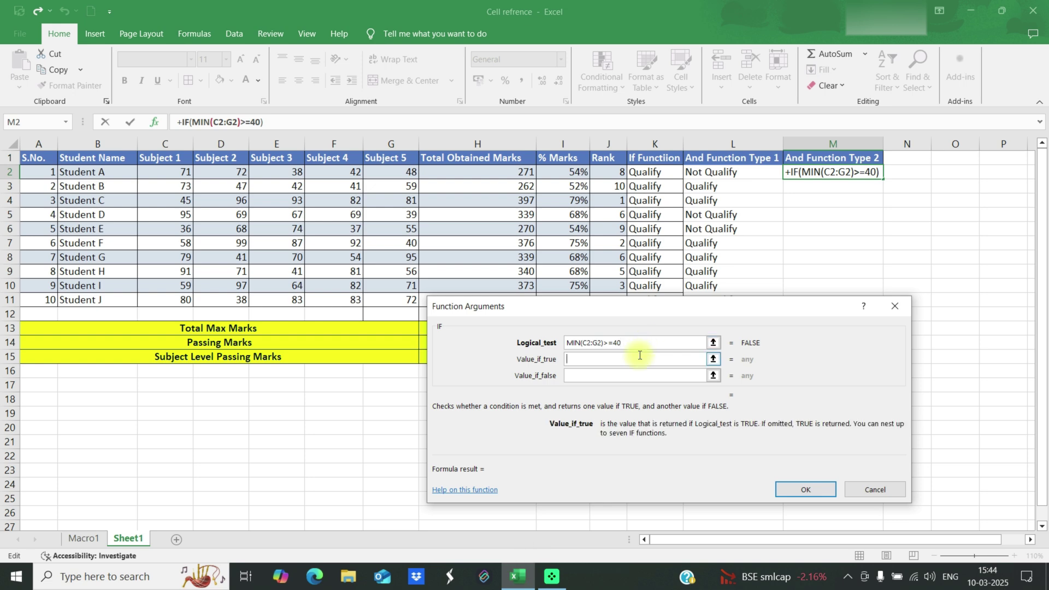
type("Qulify")
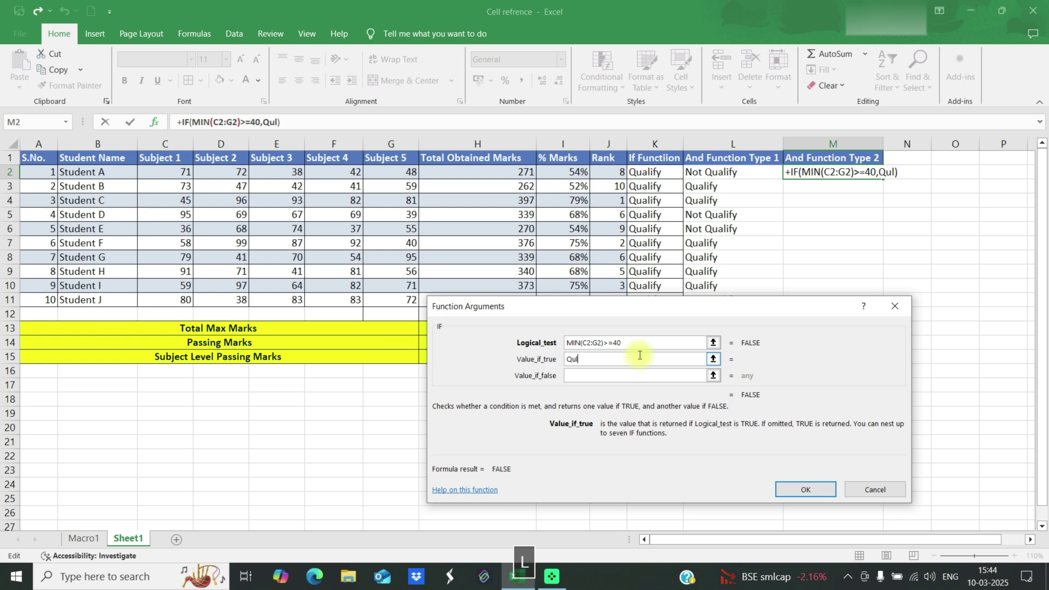
left_click(584, 375)
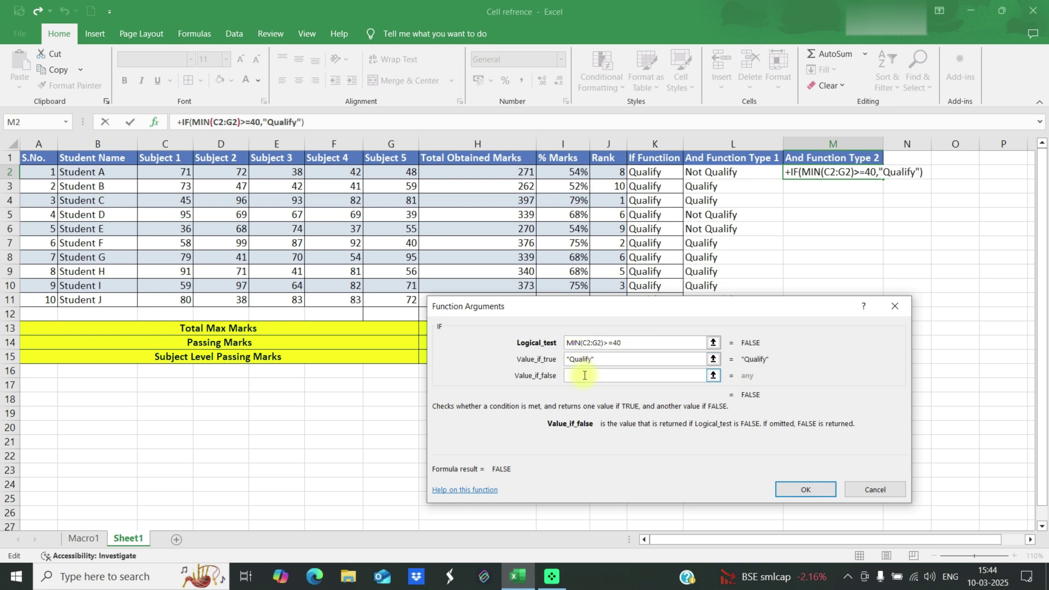
type("Not Q")
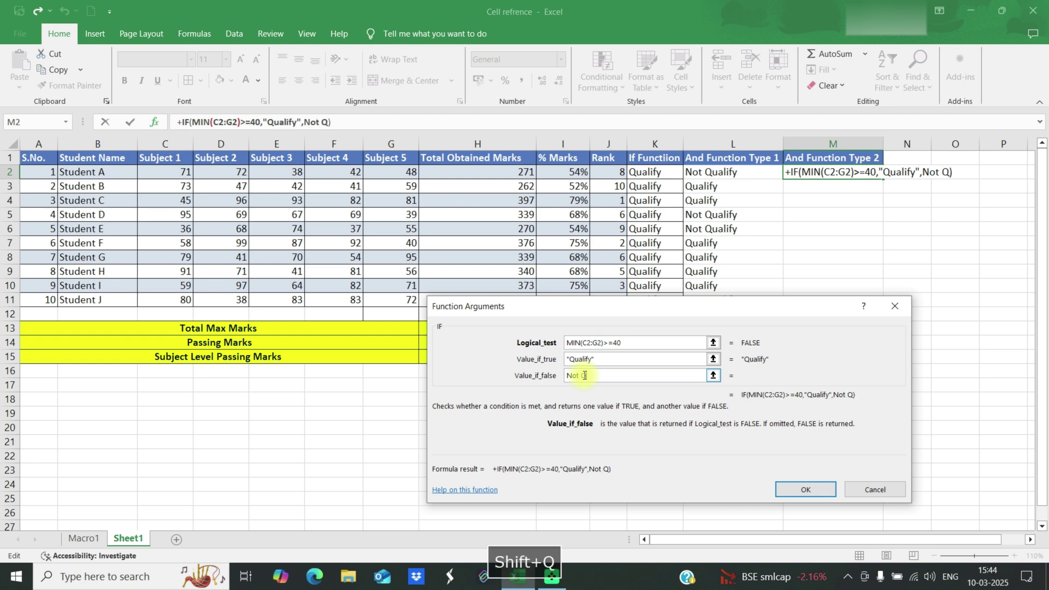
type("ualify")
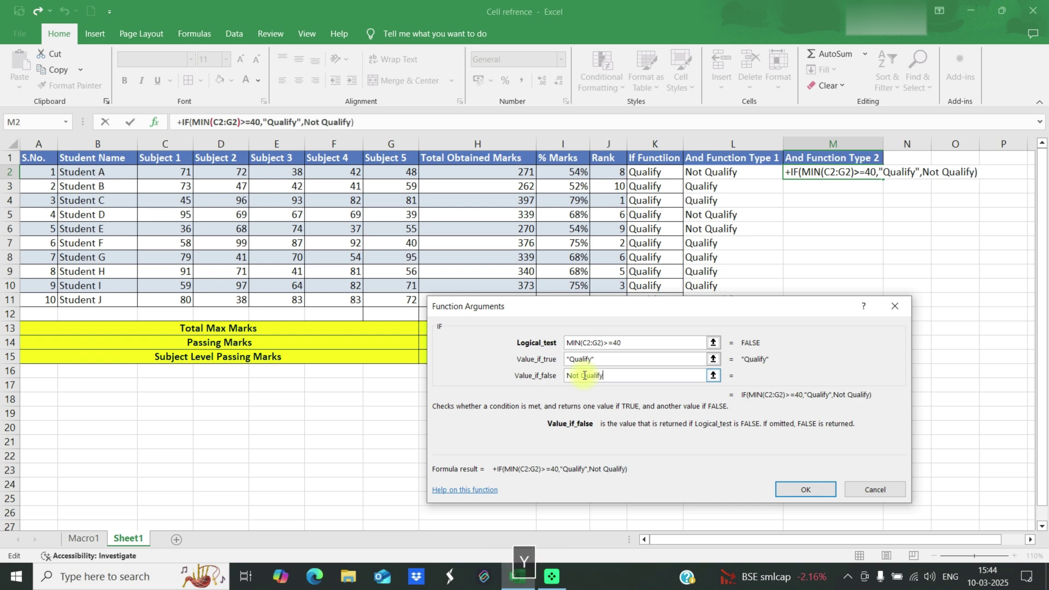
left_click(808, 489)
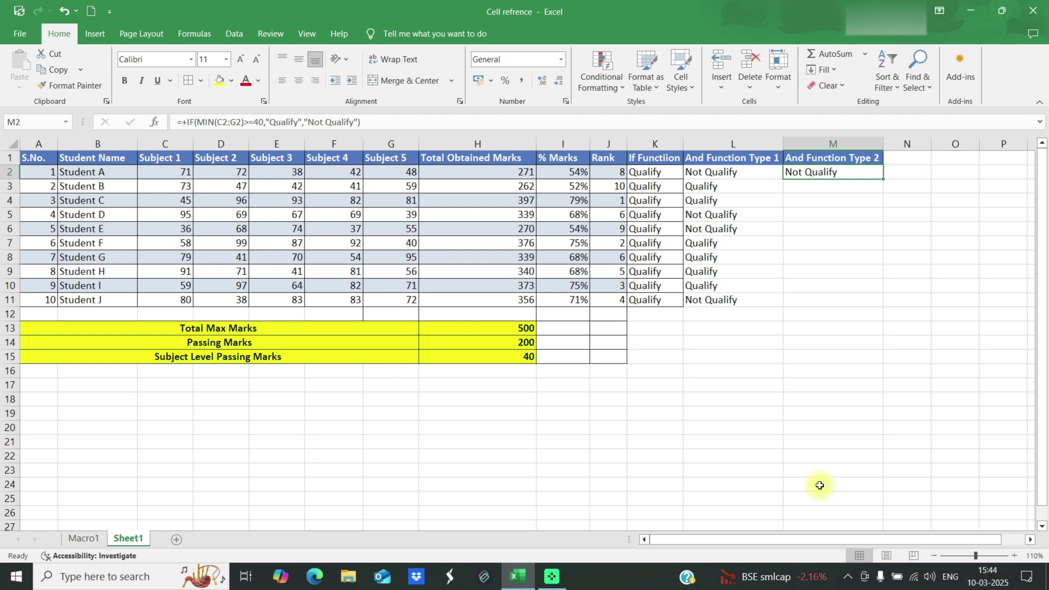
- Fill the MIN-based IF formula from M2 down through M11
double_click(885, 180)
left_click(767, 172)
left_click(809, 242)
left_click(834, 174)
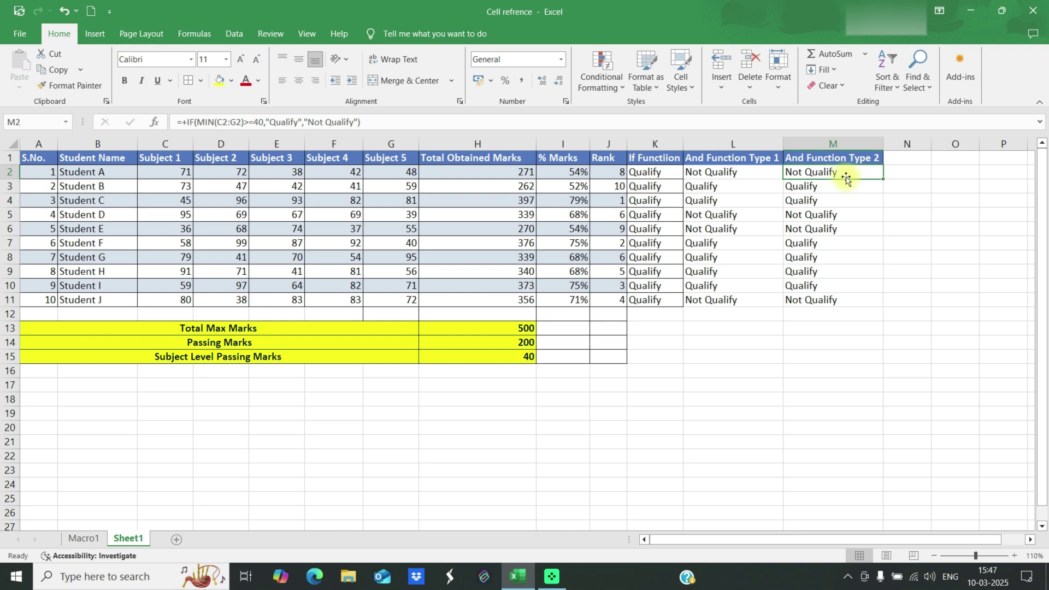
- Clear the formulas in M2:M11 of the And Function Type 2 column and return to M2
key("Right")
key("Left")
key("ctrl+shift+Down")
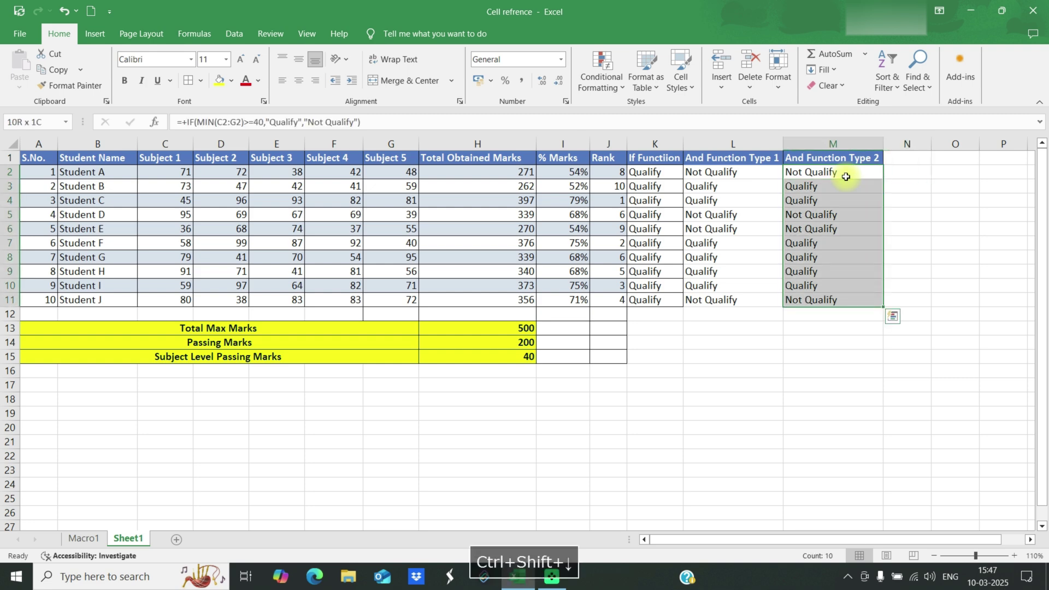
key("Delete")
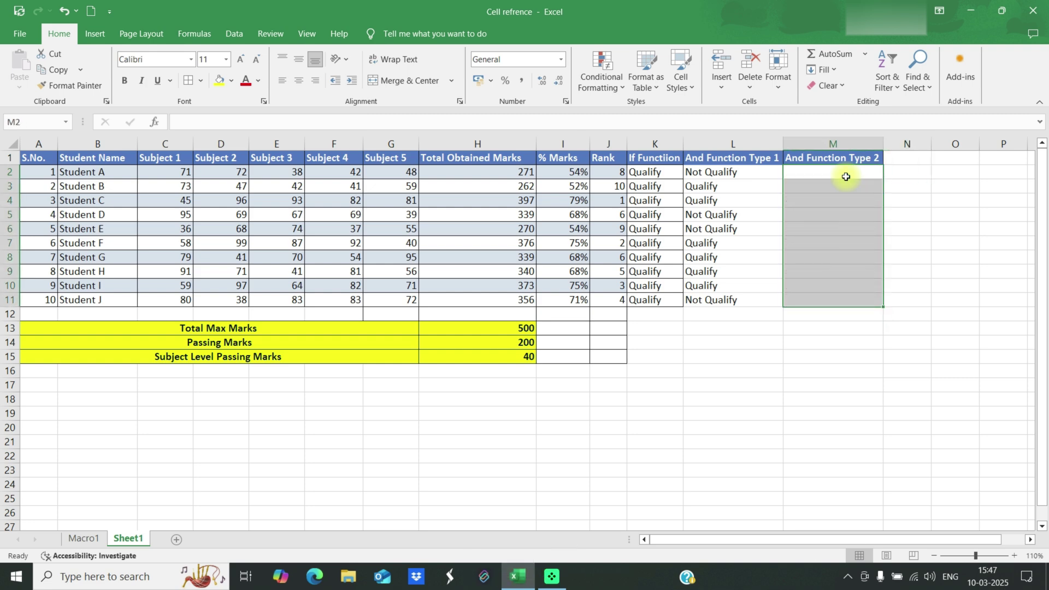
key("Up")
key("Down")
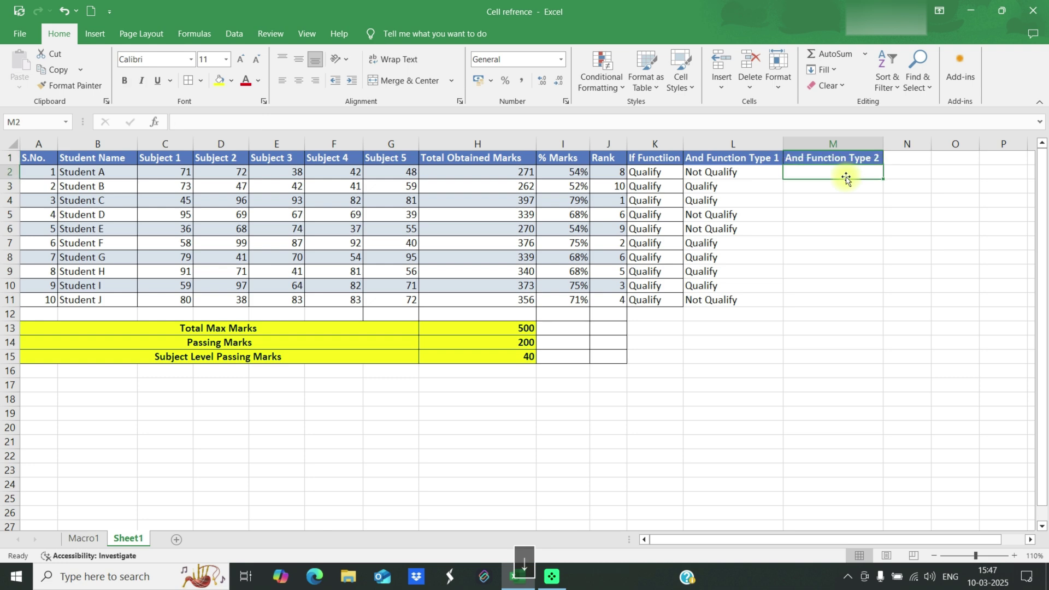
- Start an IF formula in M2 with a nested AND function as its logical test and show the AND arguments
type("=IF")
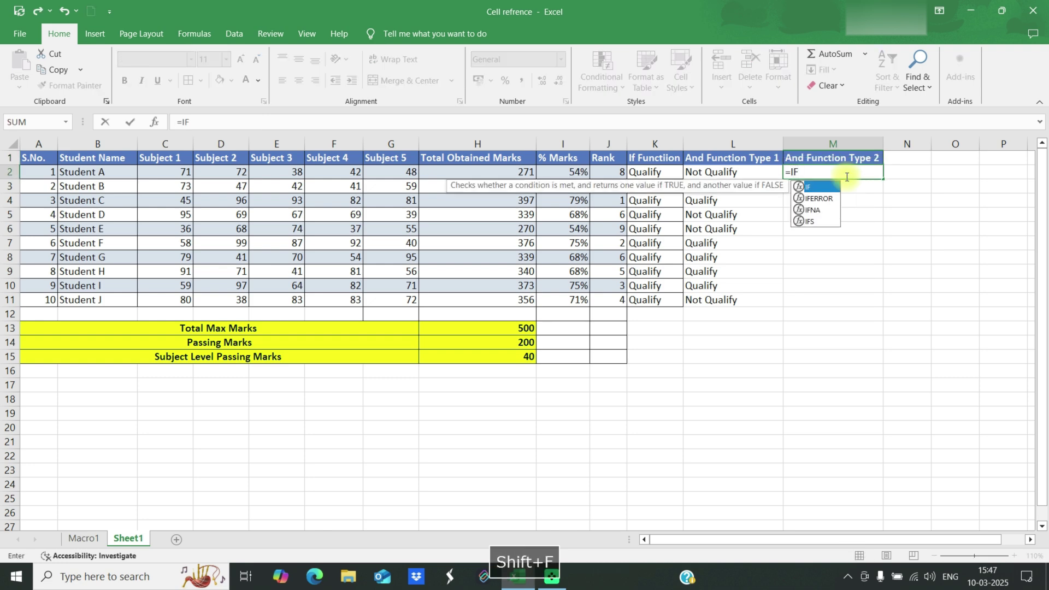
key("Tab")
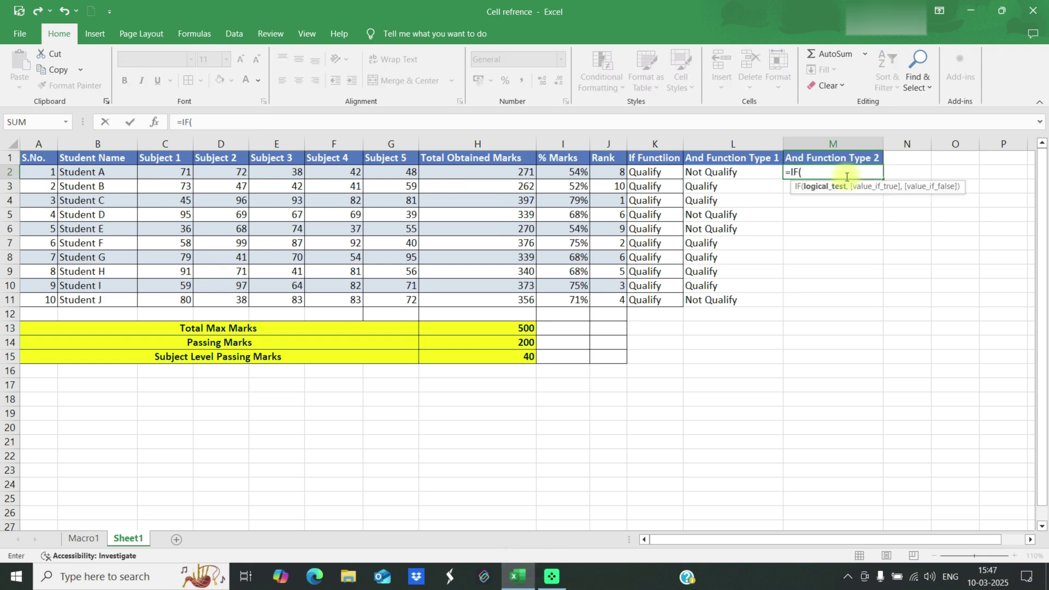
type("AND")
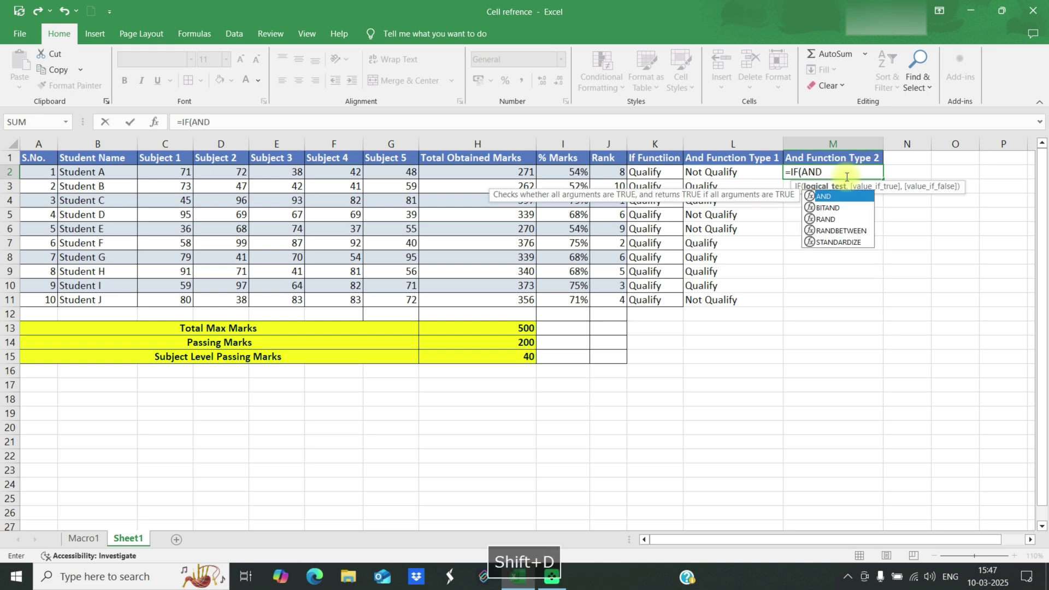
key("Tab")
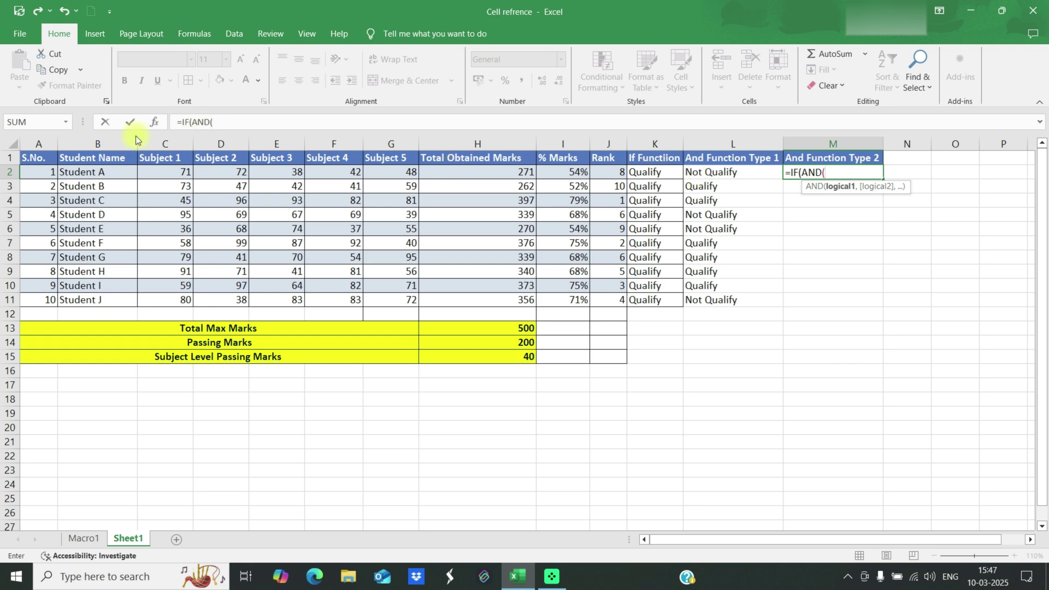
left_click(154, 122)
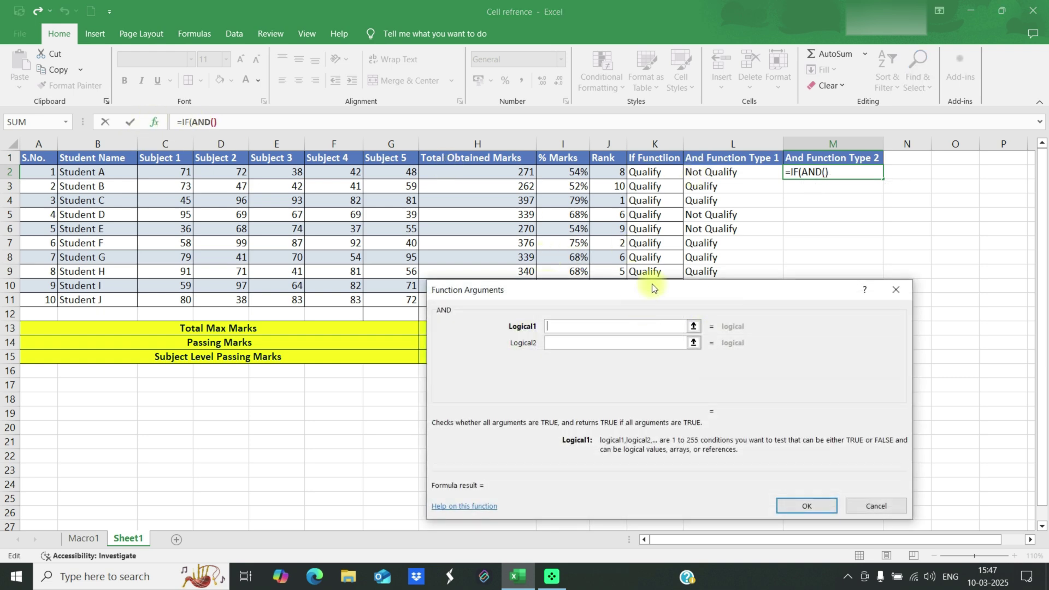
left_click_drag(648, 293, 650, 306)
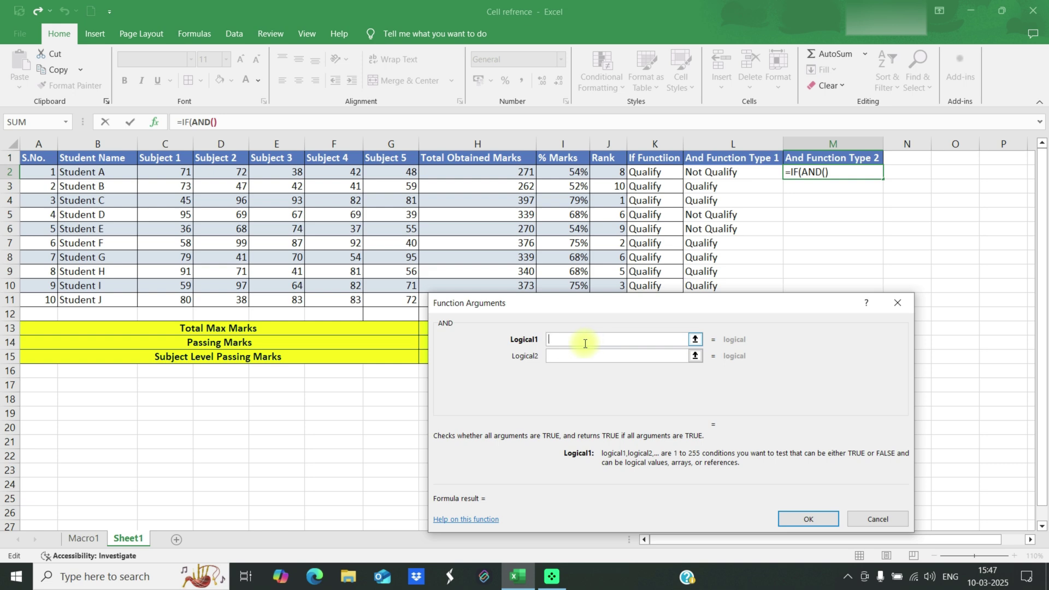
- Set the first AND condition to MIN(C2:G2)>=40
type("MIN(")
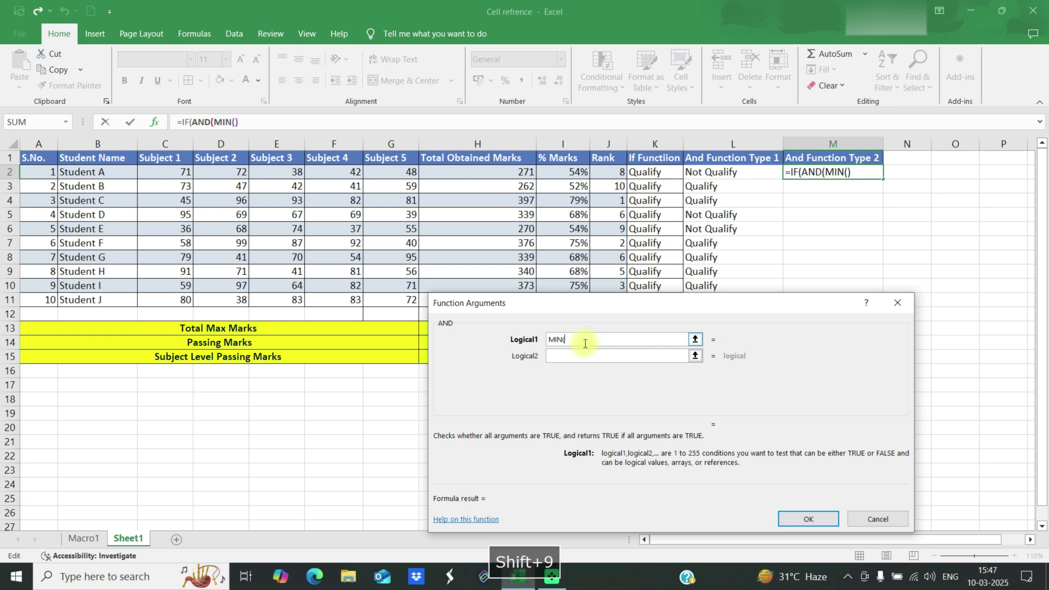
left_click_drag(148, 176, 382, 170)
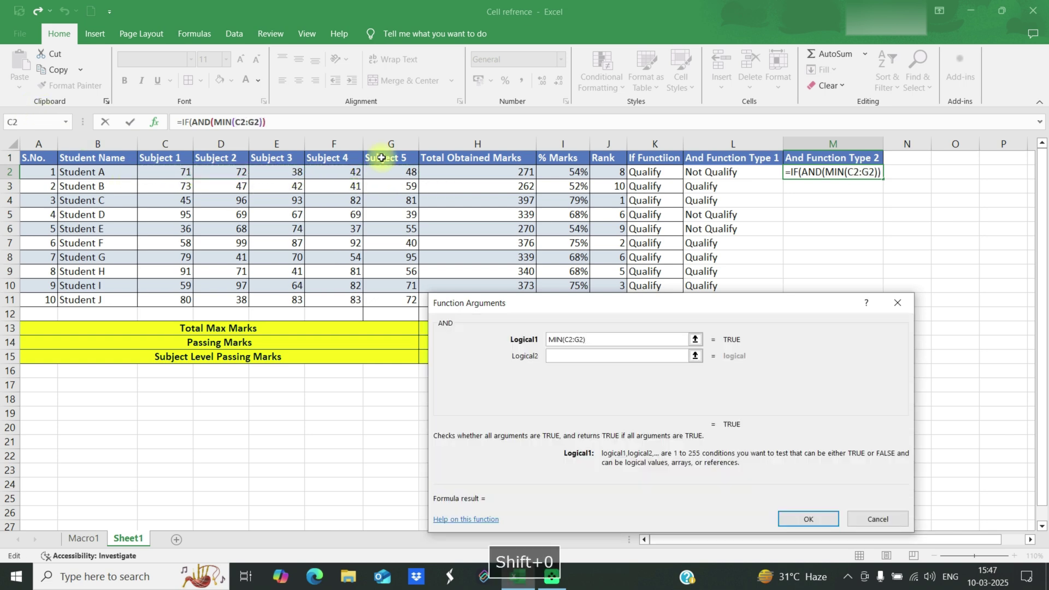
type(">=")
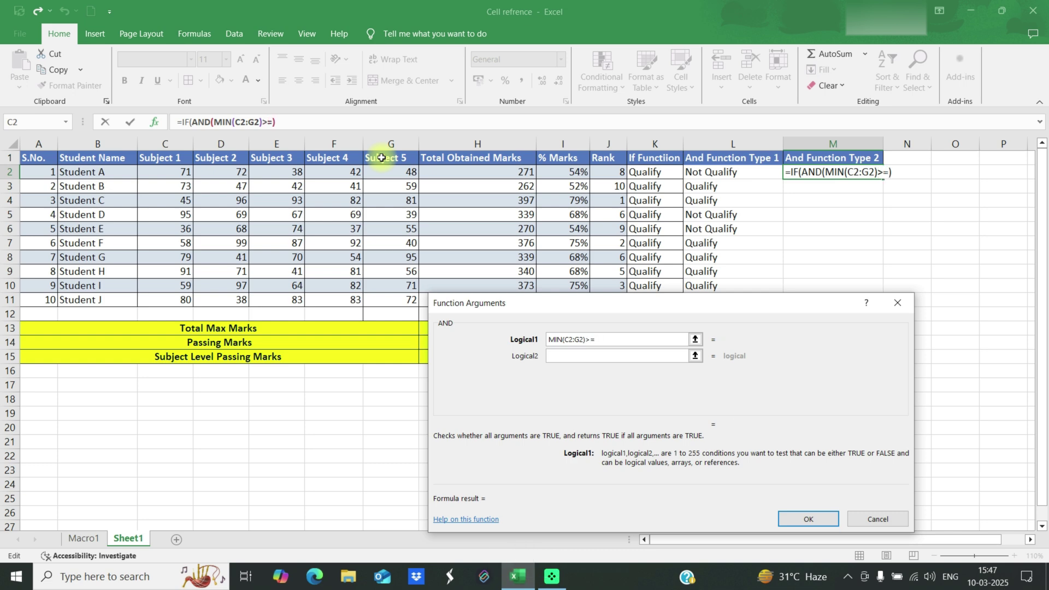
type("40")
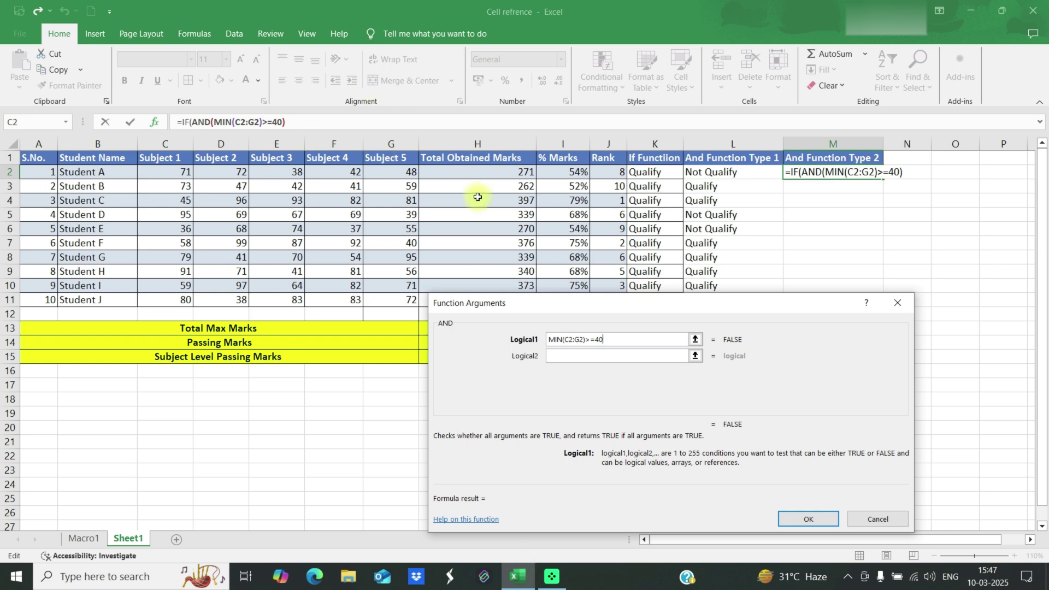
- Set the second AND condition to K2= "Qualify" and confirm the arguments, dismissing the parenthesis warning
left_click(620, 352)
left_click(670, 171)
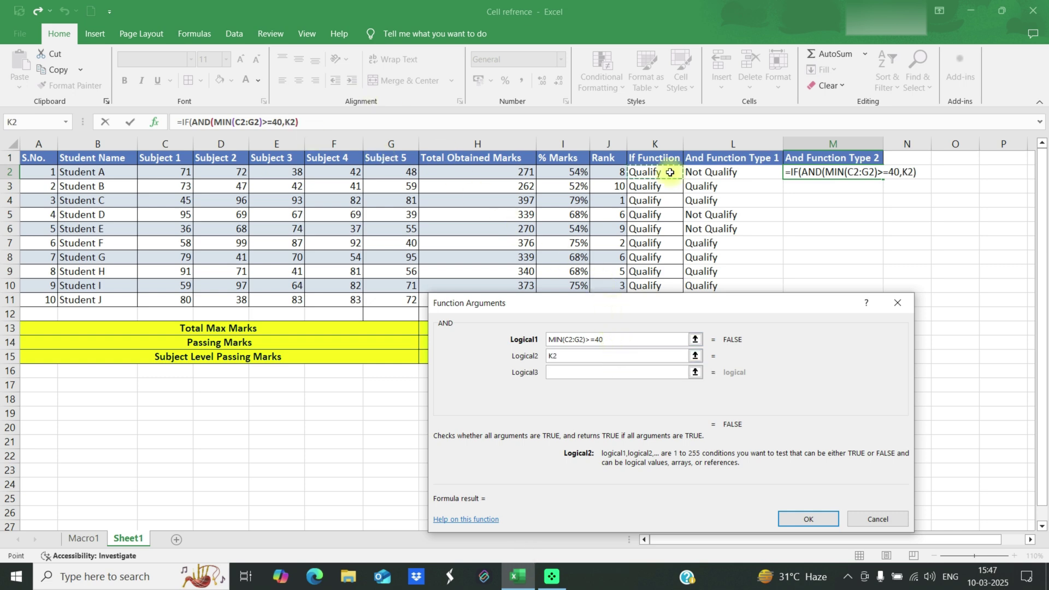
type("=")
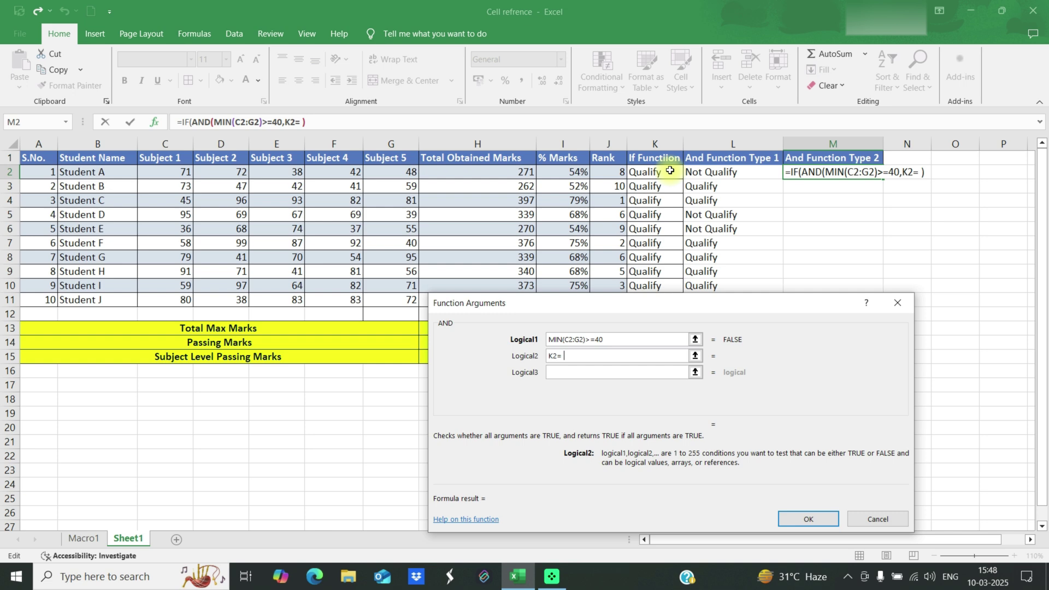
type("\"")
key("BackSpace")
type("Qual")
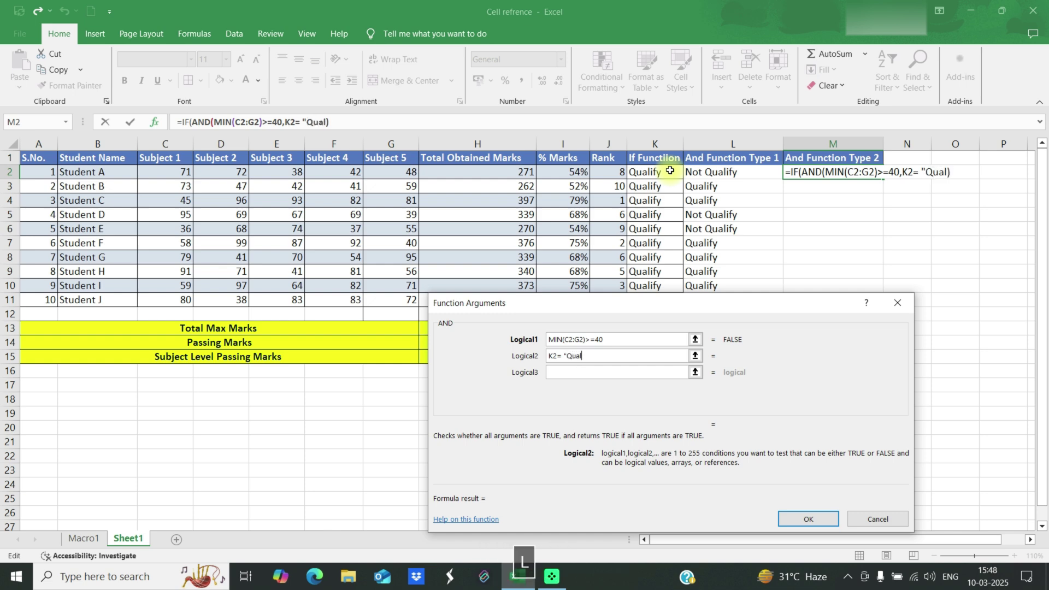
type("ify\"")
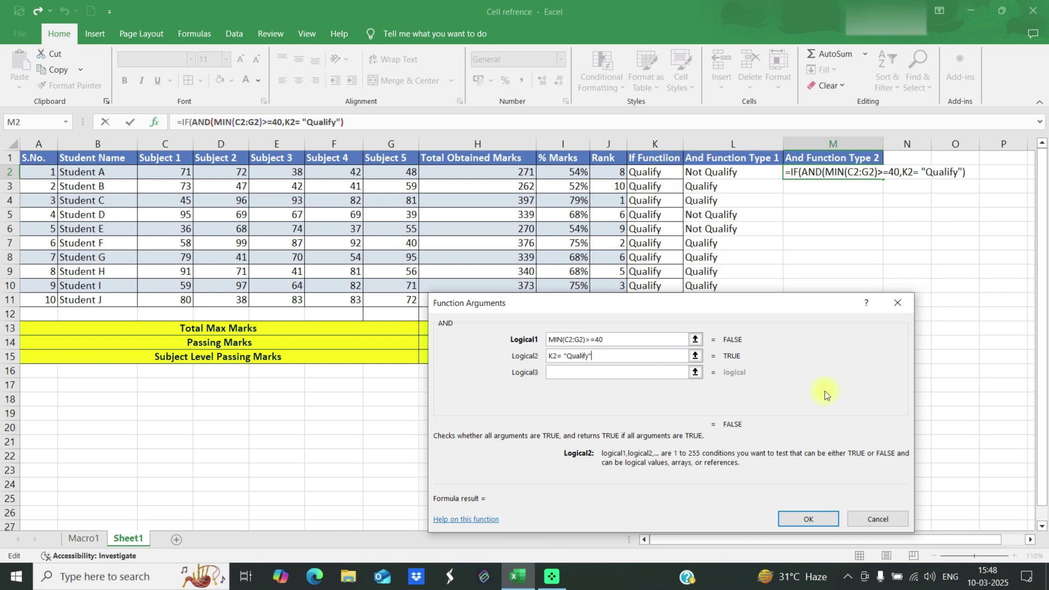
left_click(807, 519)
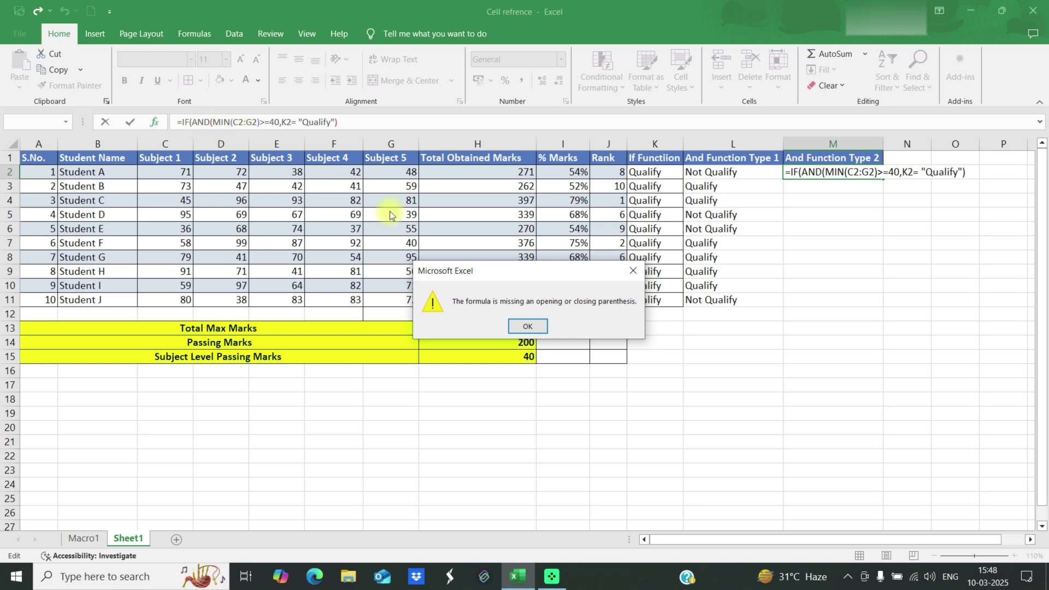
left_click(527, 326)
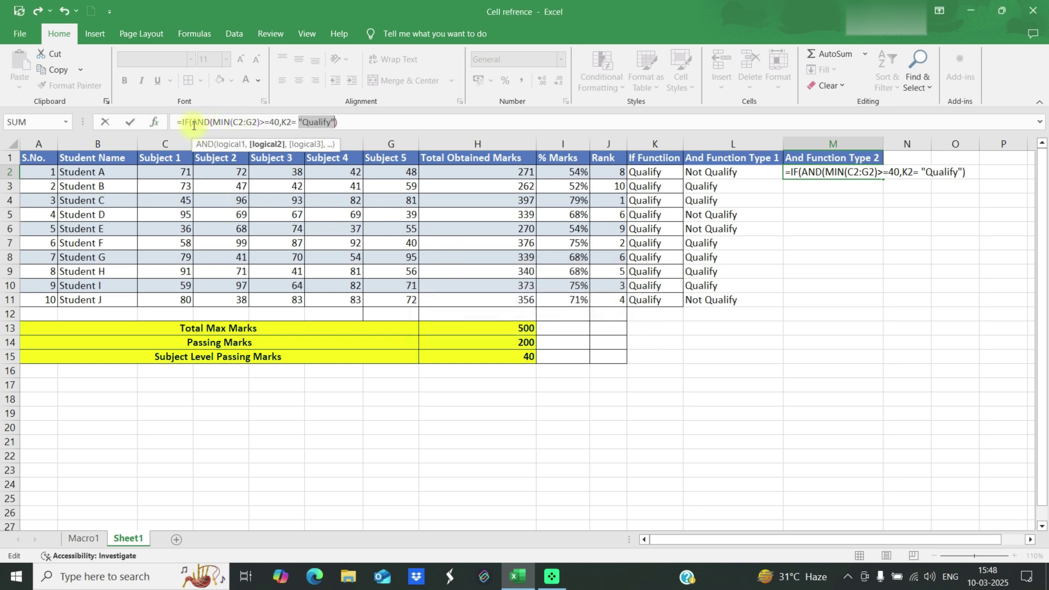
- Reopen the IF arguments for M2, set value if true to Qualify and value if false to Not Qualify, and confirm
key("End")
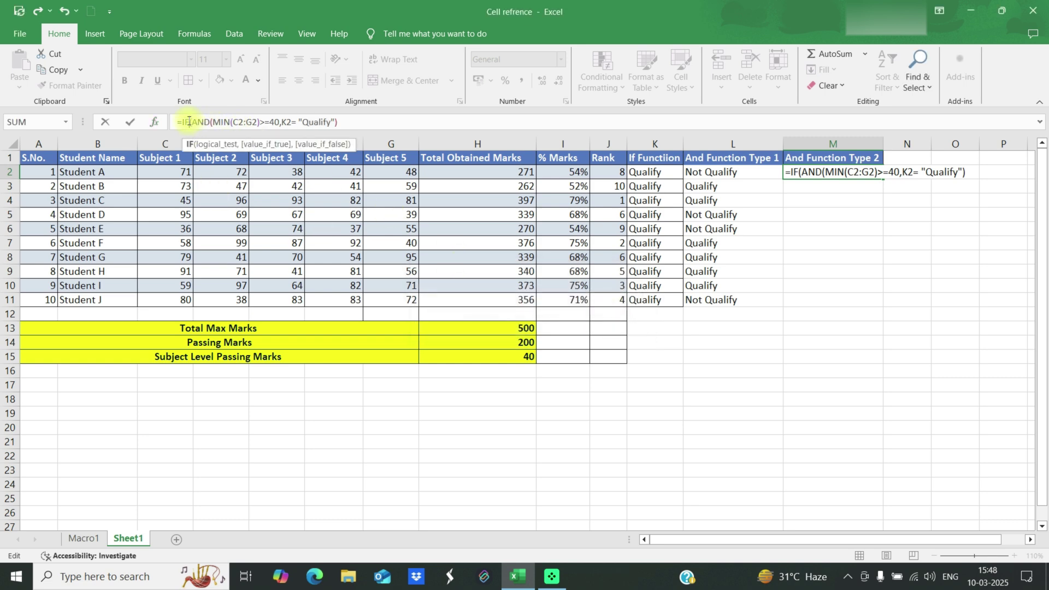
key("Return")
left_click(154, 122)
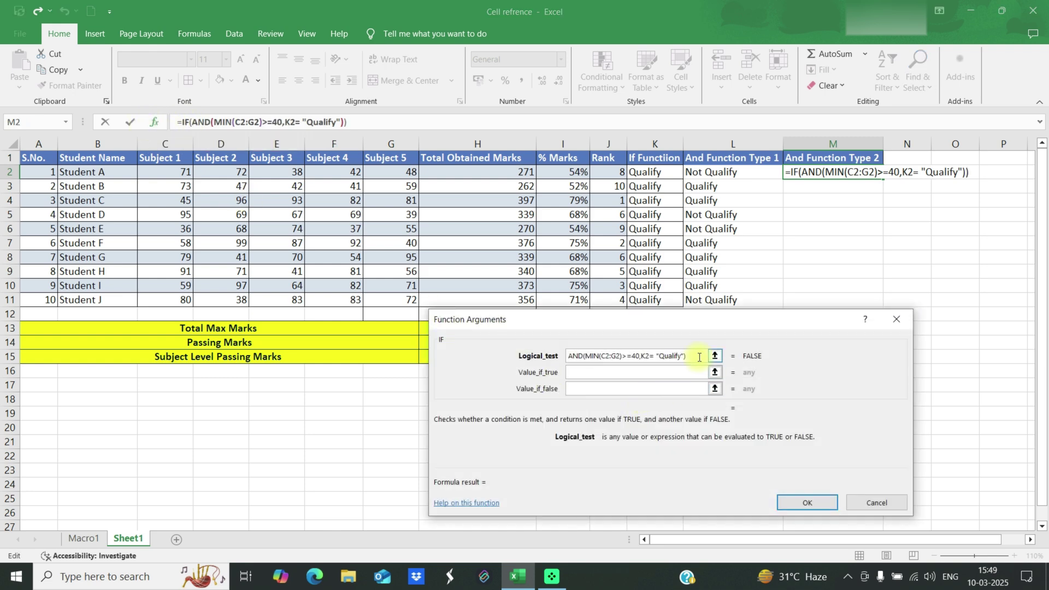
left_click(630, 377)
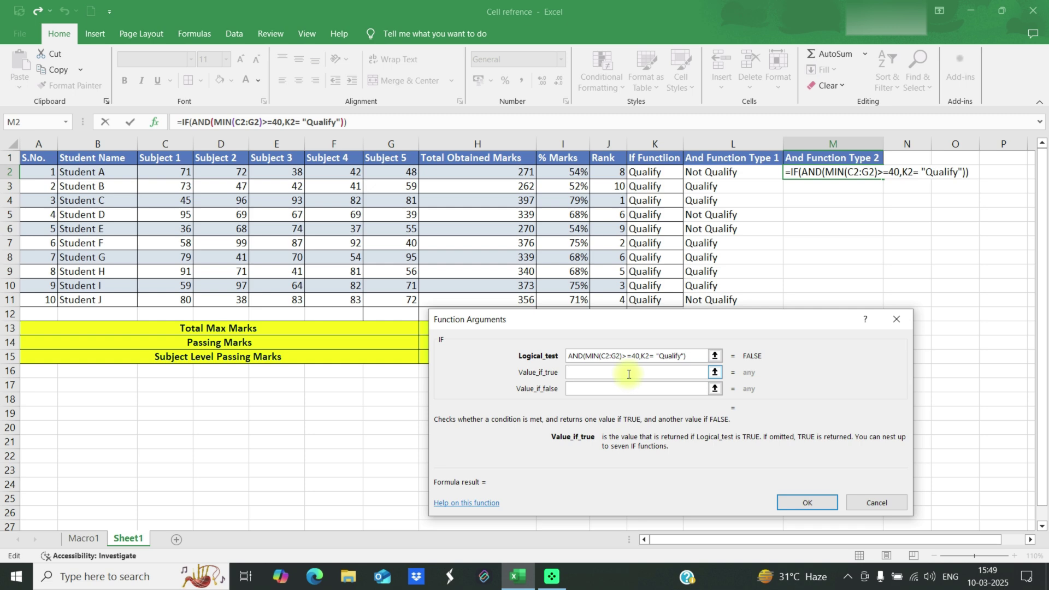
type("Qu")
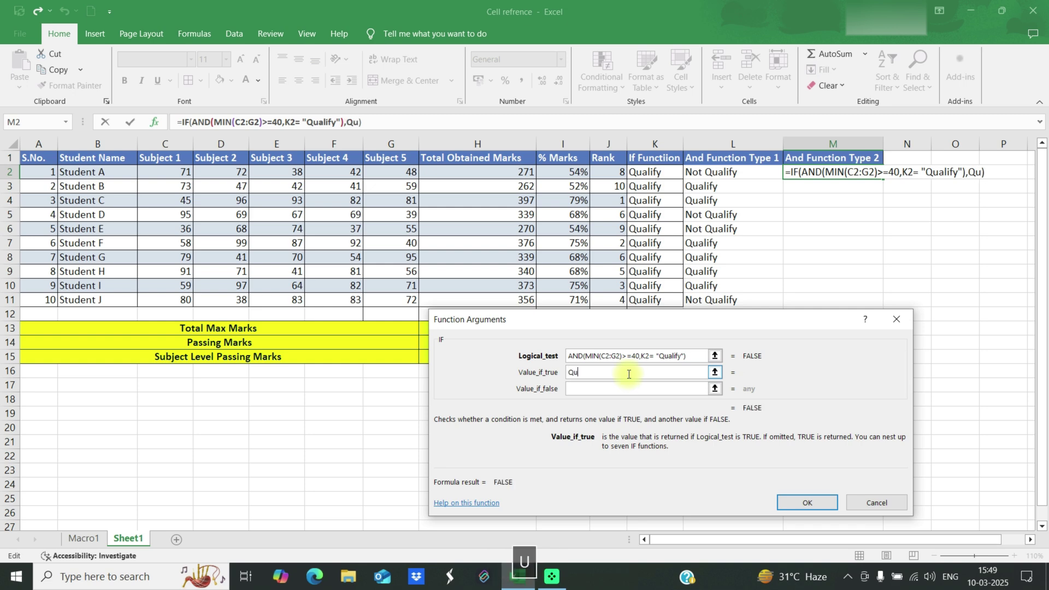
type("alify")
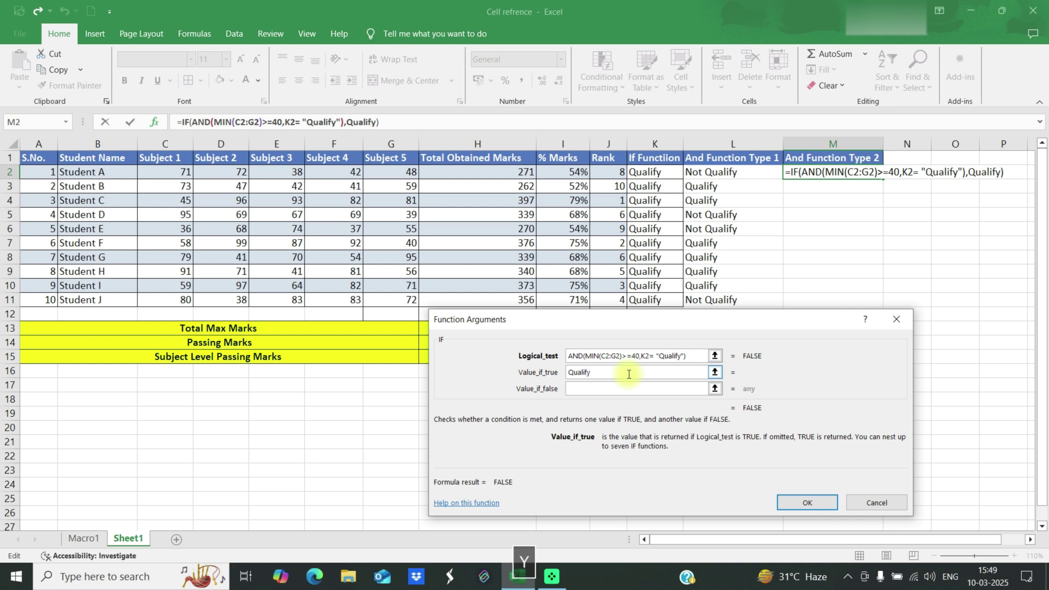
left_click(632, 393)
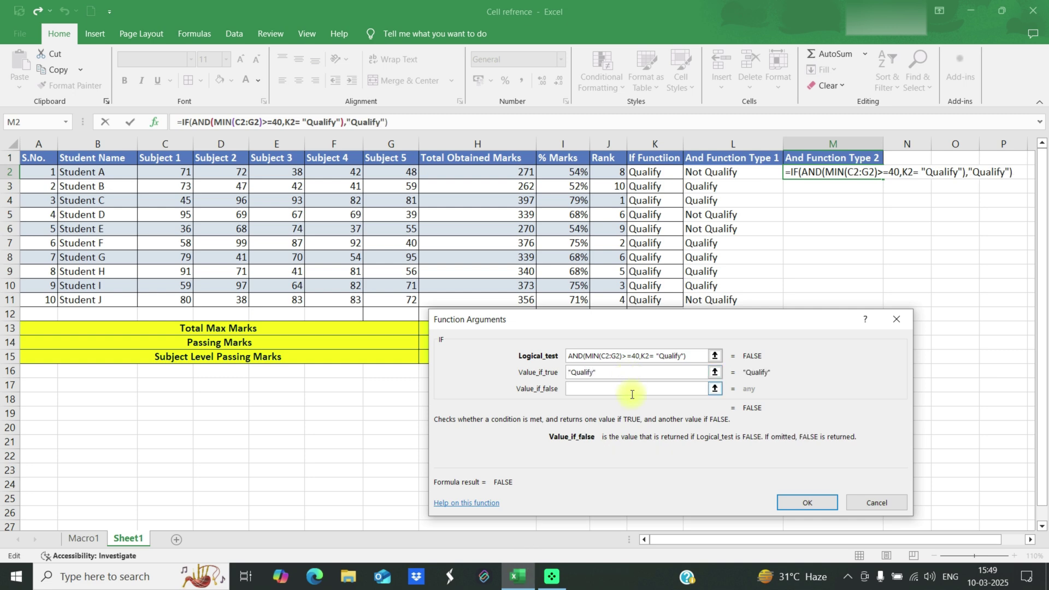
type("Not Qualify")
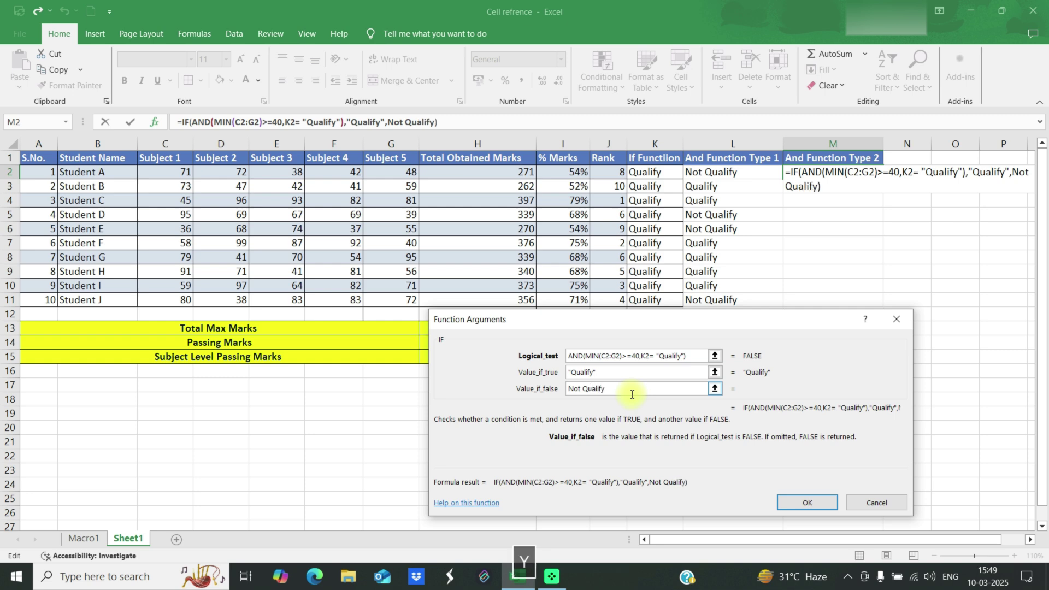
left_click(807, 503)
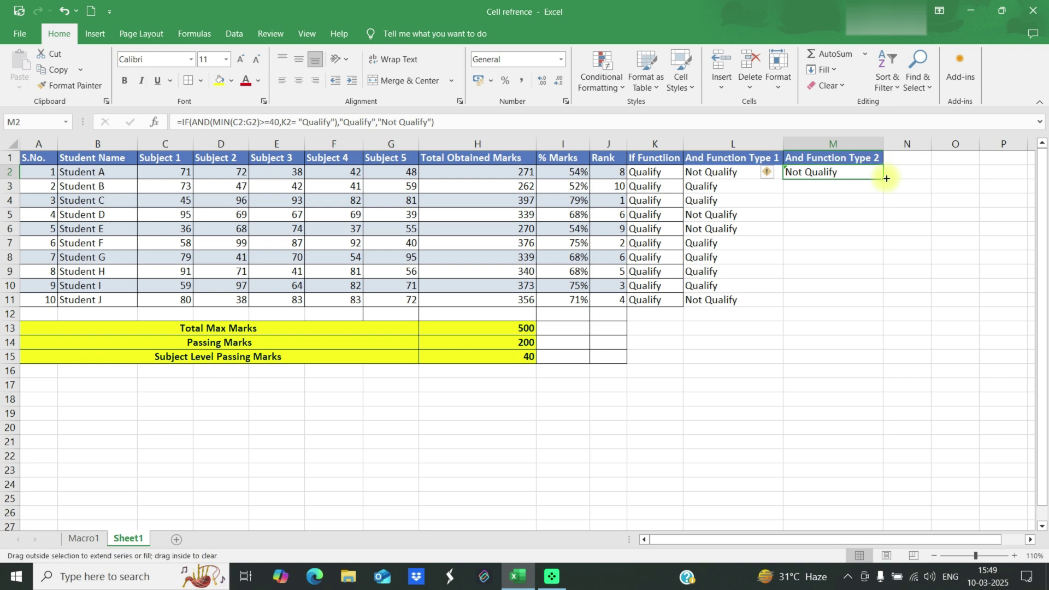
- Fill the combined IF, AND and MIN formula from M2 down through M11
double_click(883, 179)
left_click(773, 230)
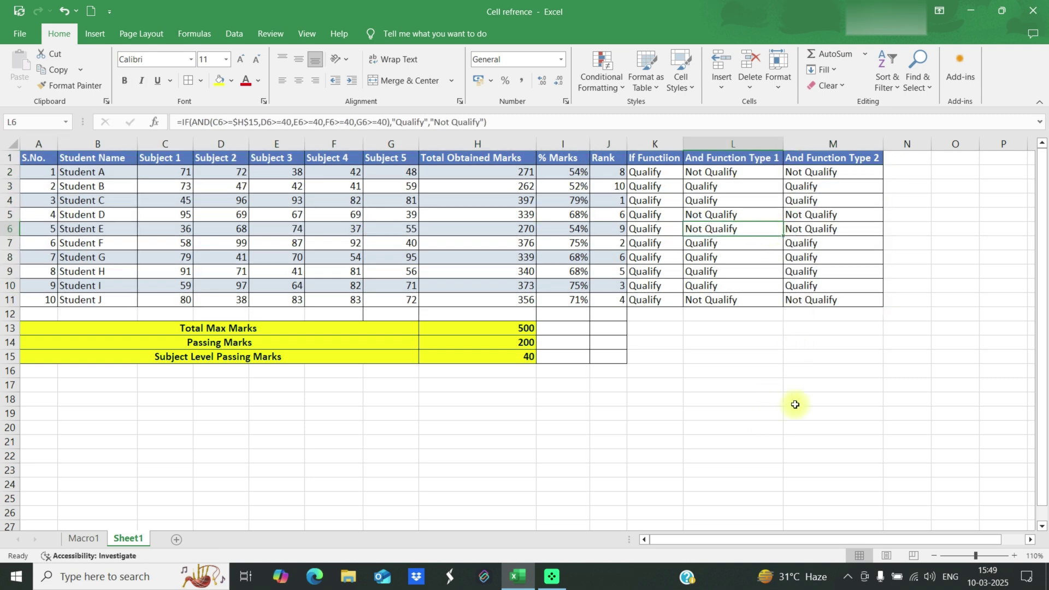